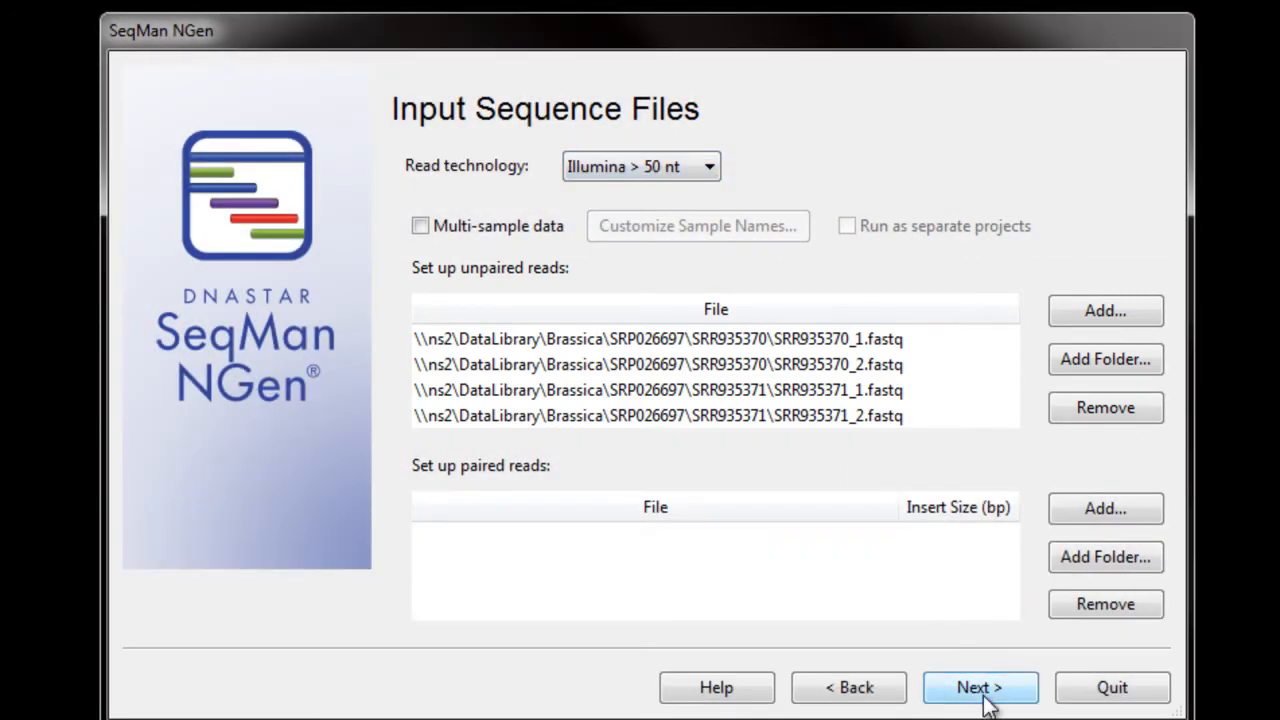
# Step: Accept the four unpaired Illumina > 50 nt read files and set the maximum total reads to 1000000
pyautogui.click(982, 699)
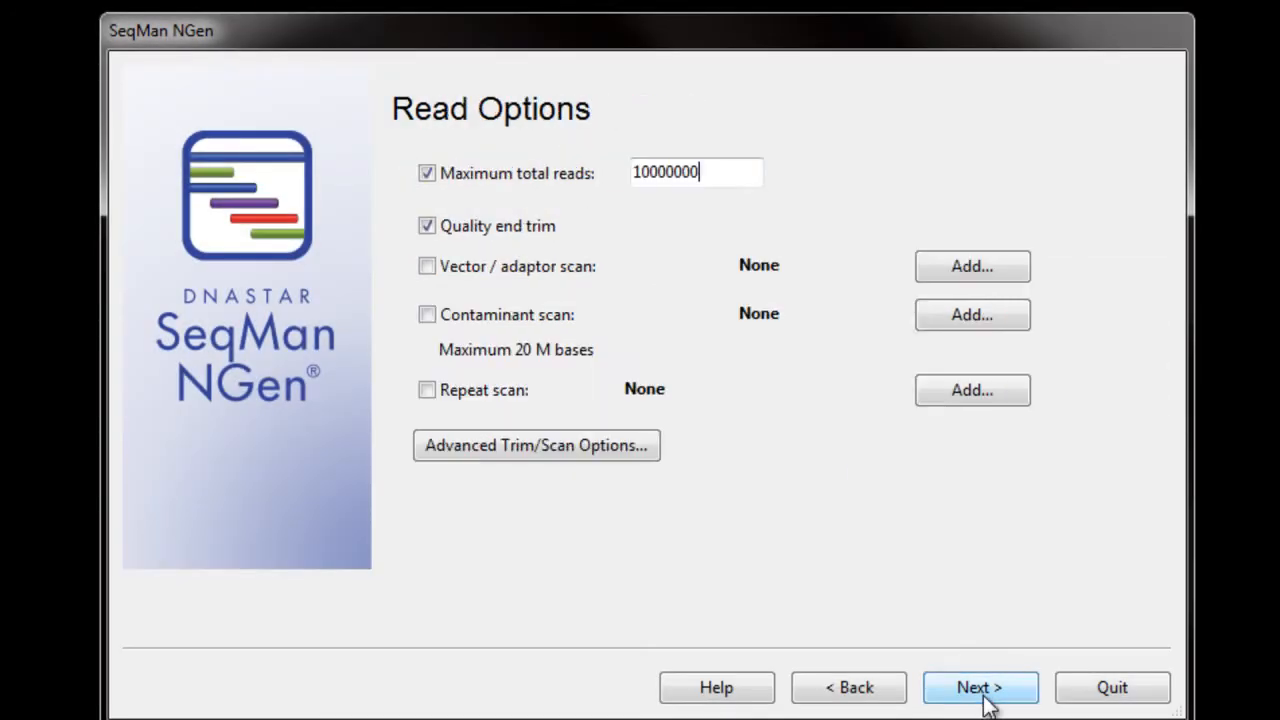
pyautogui.click(720, 172)
pyautogui.press('BackSpace')
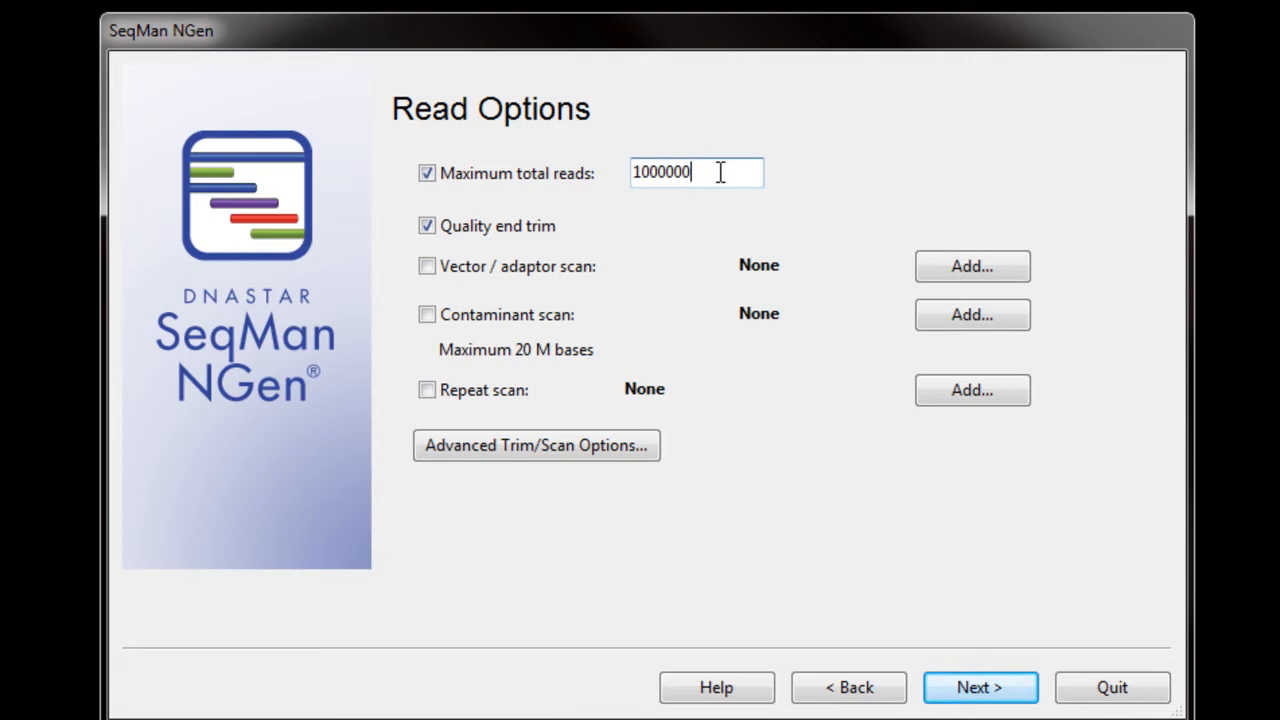
pyautogui.click(963, 692)
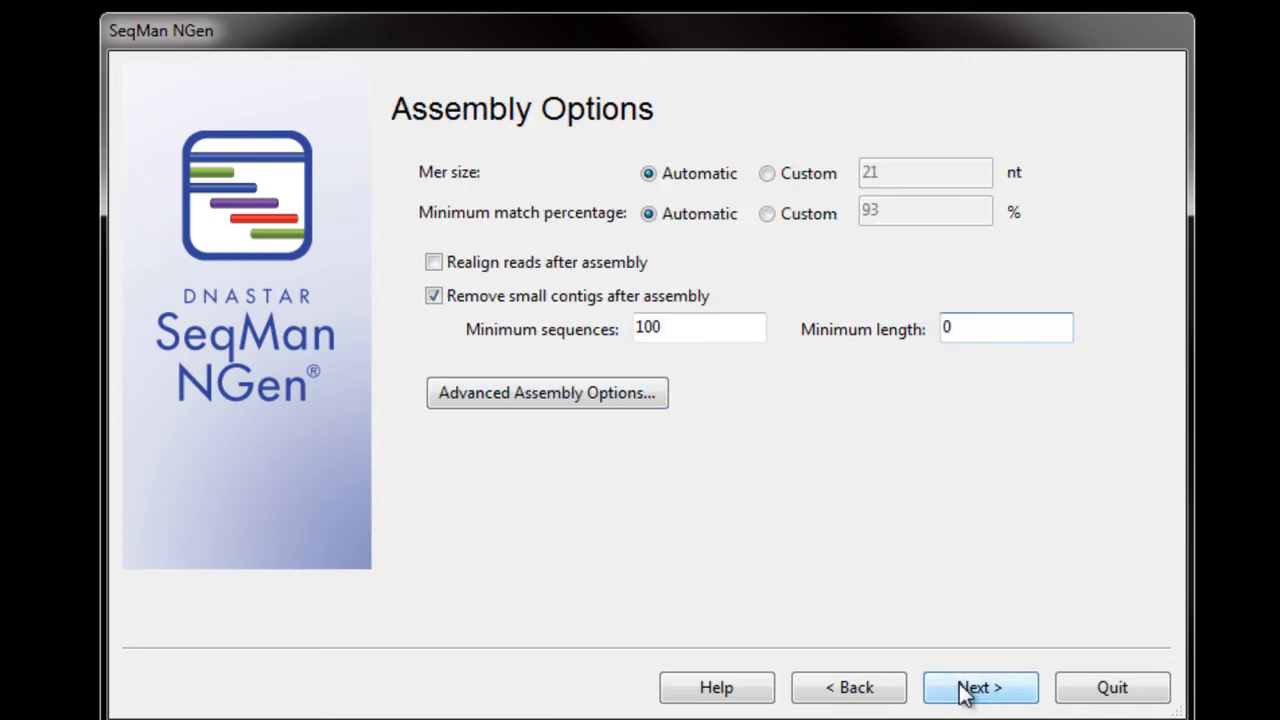
# Step: Set the minimum sequences for removing small contigs to 500 and accept the assembly options
pyautogui.moveTo(641, 341); pyautogui.dragTo(632, 339)
pyautogui.write('5')
pyautogui.click(706, 329)
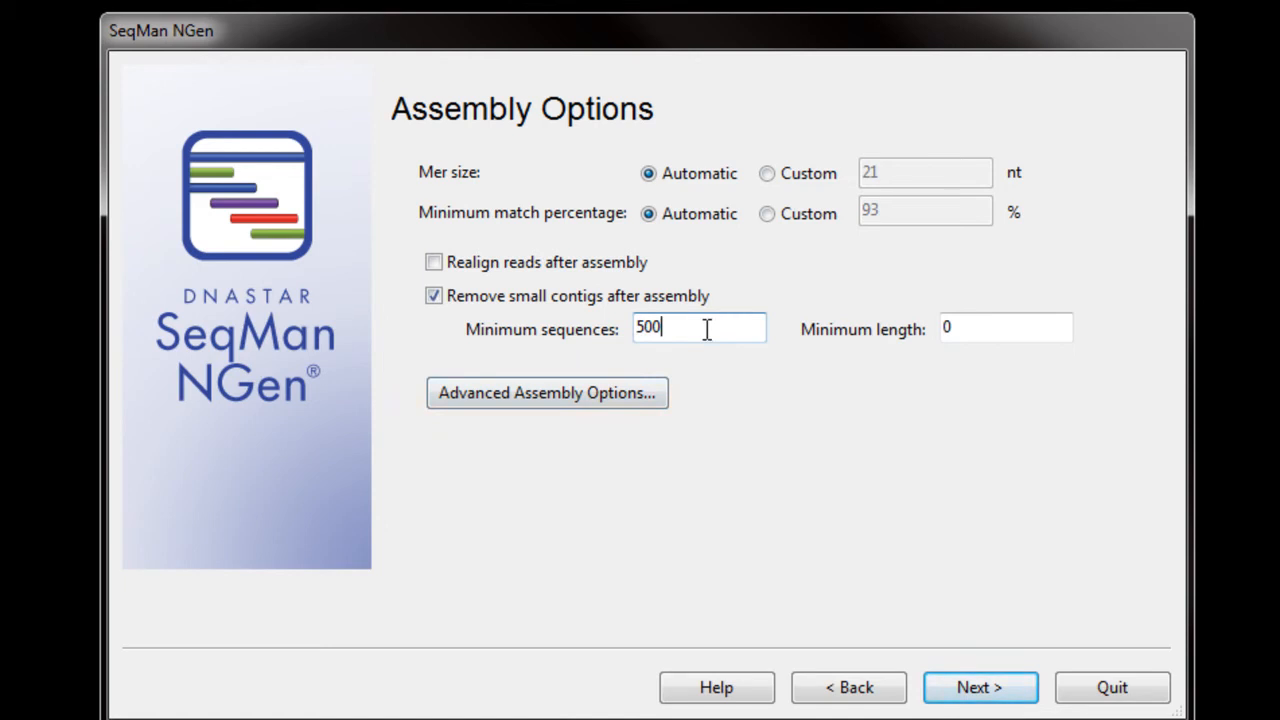
pyautogui.click(979, 690)
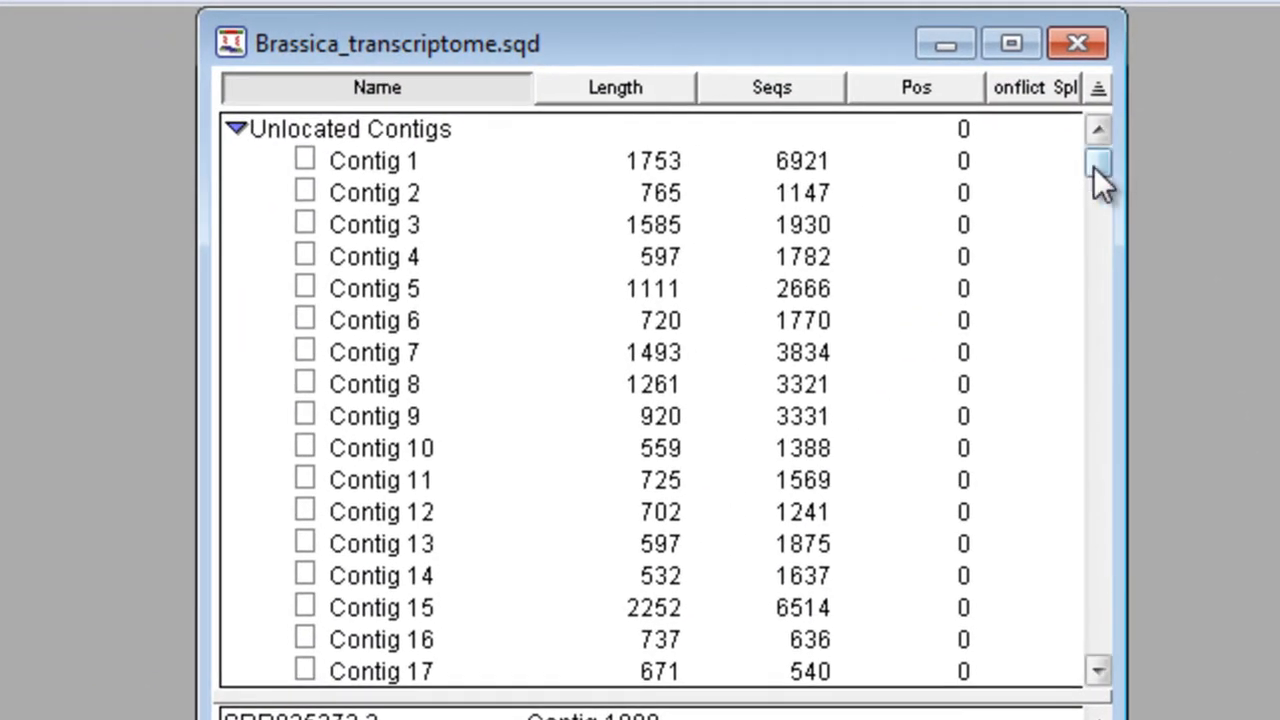
# Step: Open the alignment of Contig 1 from Brassica_transcriptome.sqd and display its Strategy View to inspect the depth of coverage
pyautogui.moveTo(1093, 166); pyautogui.dragTo(1090, 135)
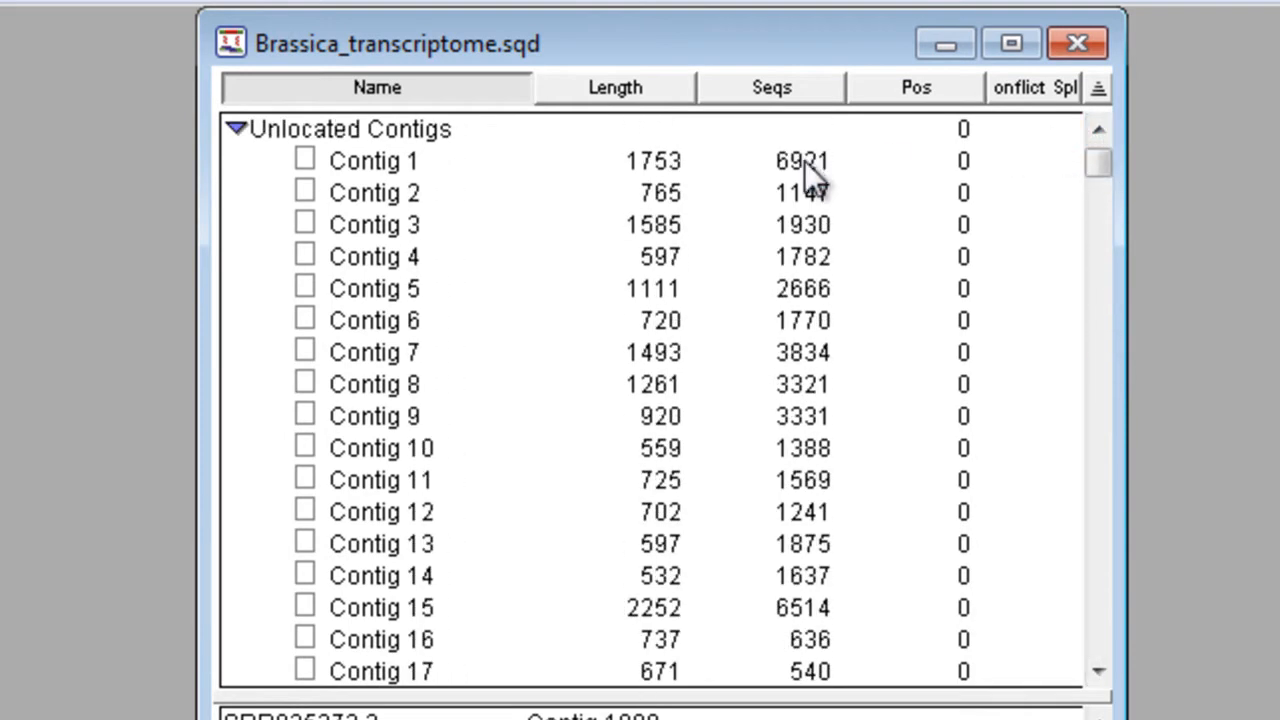
pyautogui.doubleClick(676, 162)
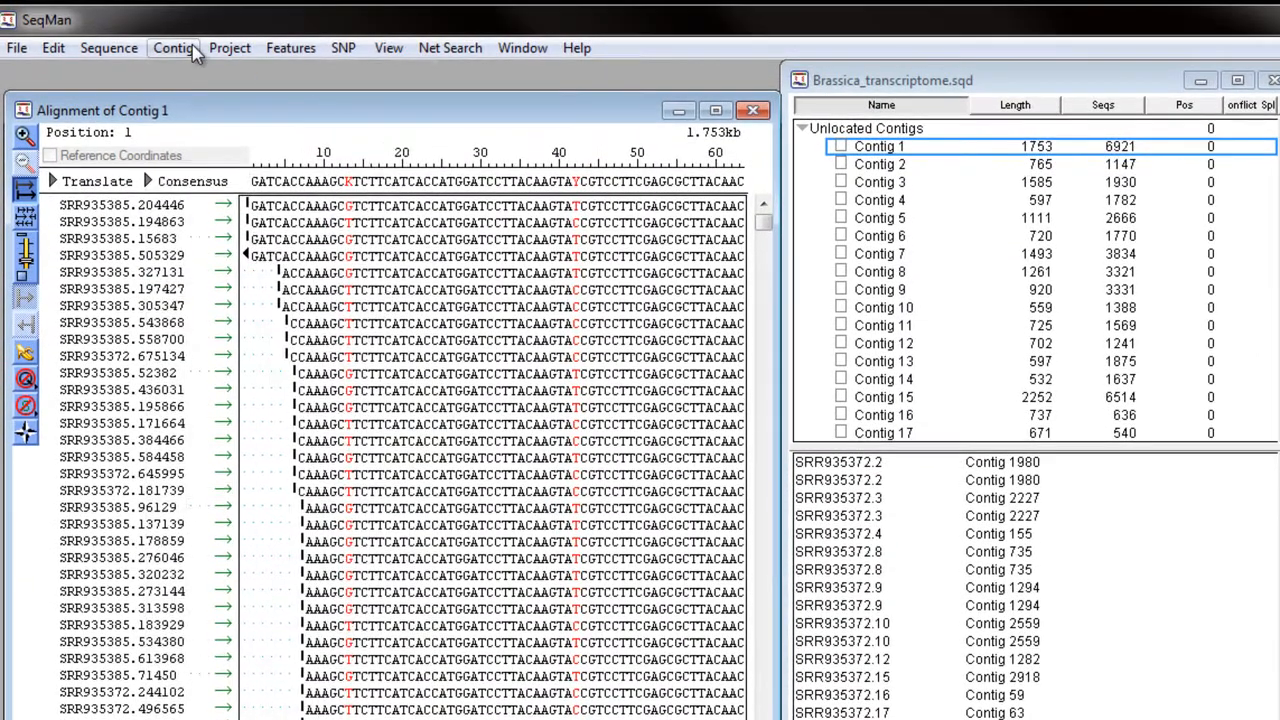
pyautogui.click(190, 48)
pyautogui.click(214, 123)
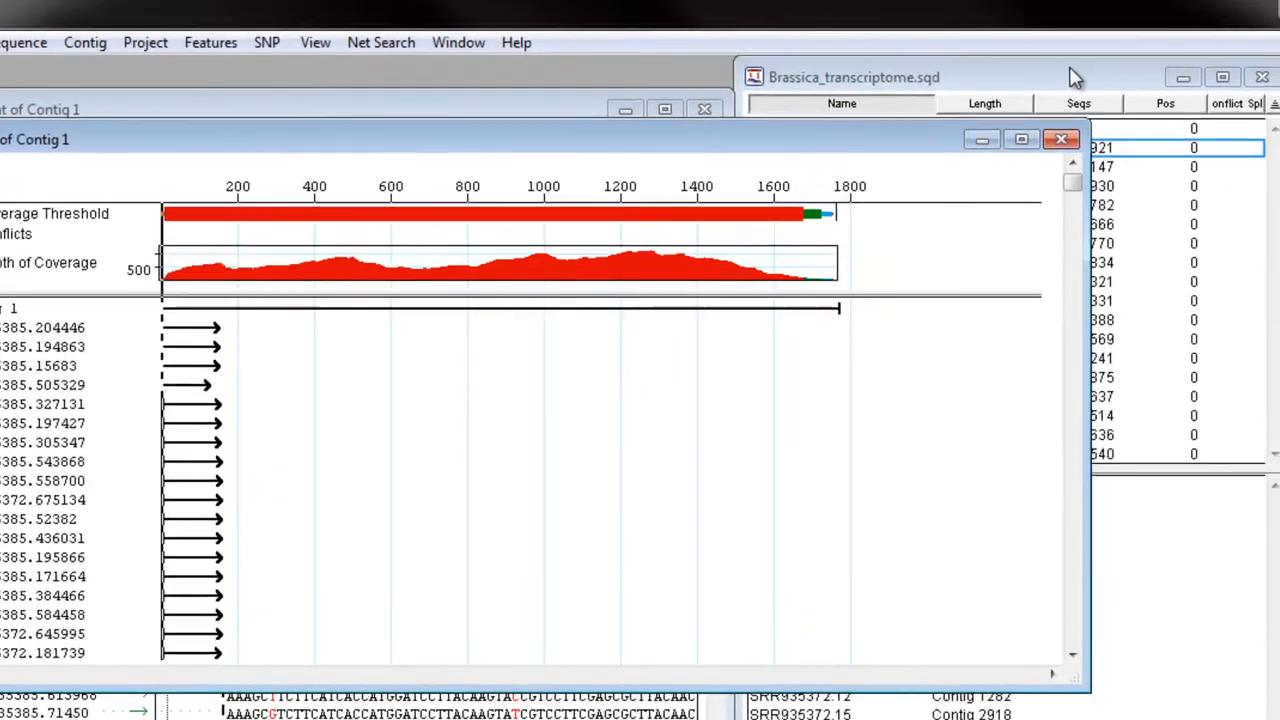
# Step: Sort the contigs in Brassica_transcriptome.sqd by descending length and select the three longest, Contig 1446 through Contig 2877
pyautogui.click(1097, 78)
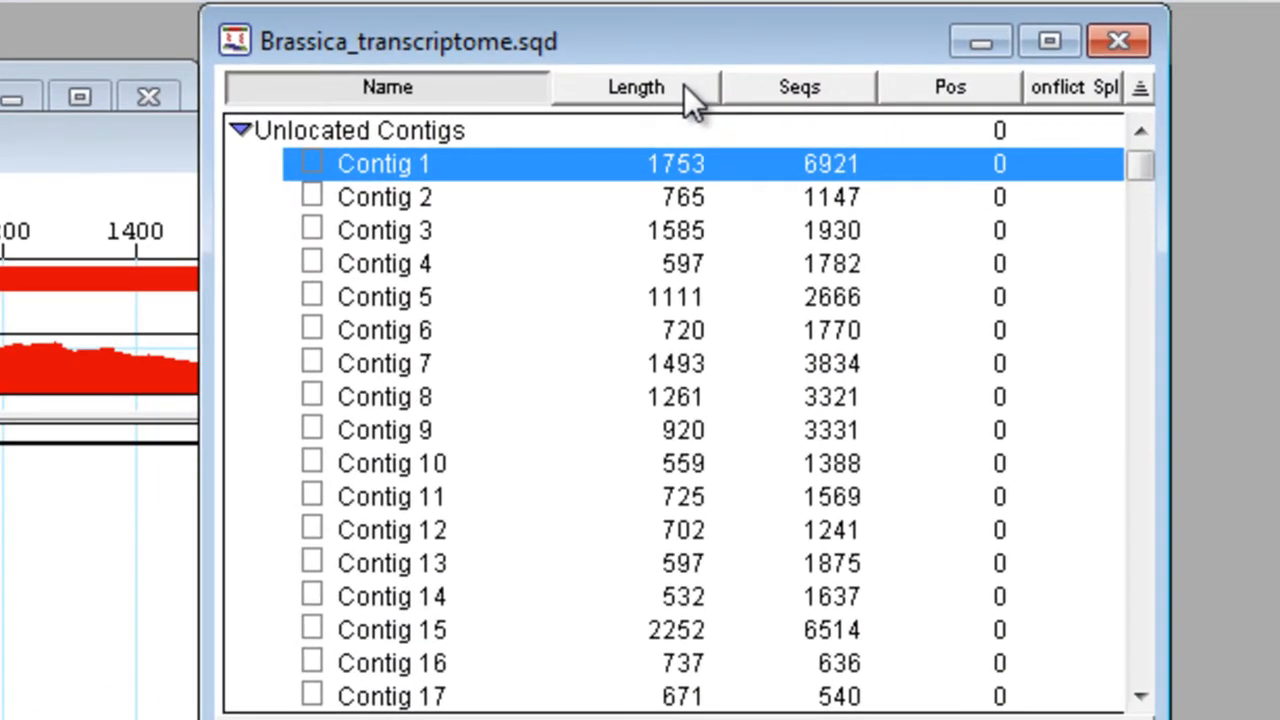
pyautogui.click(774, 90)
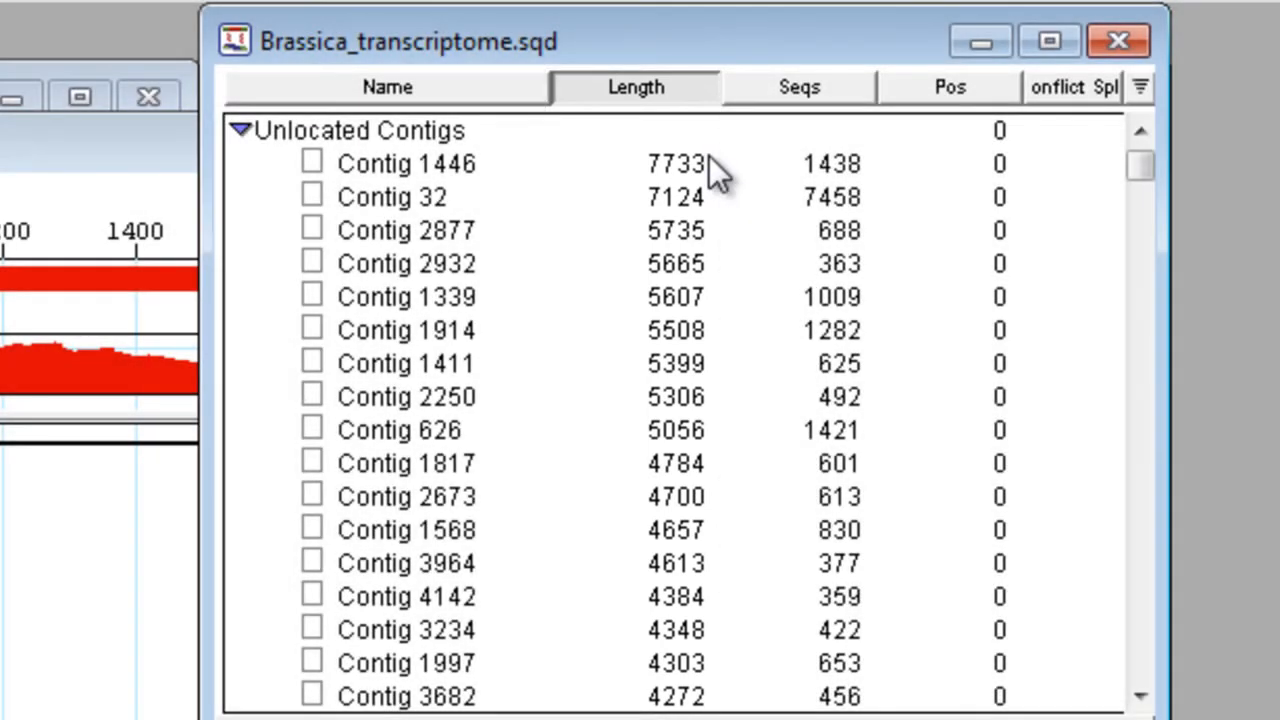
pyautogui.click(709, 163)
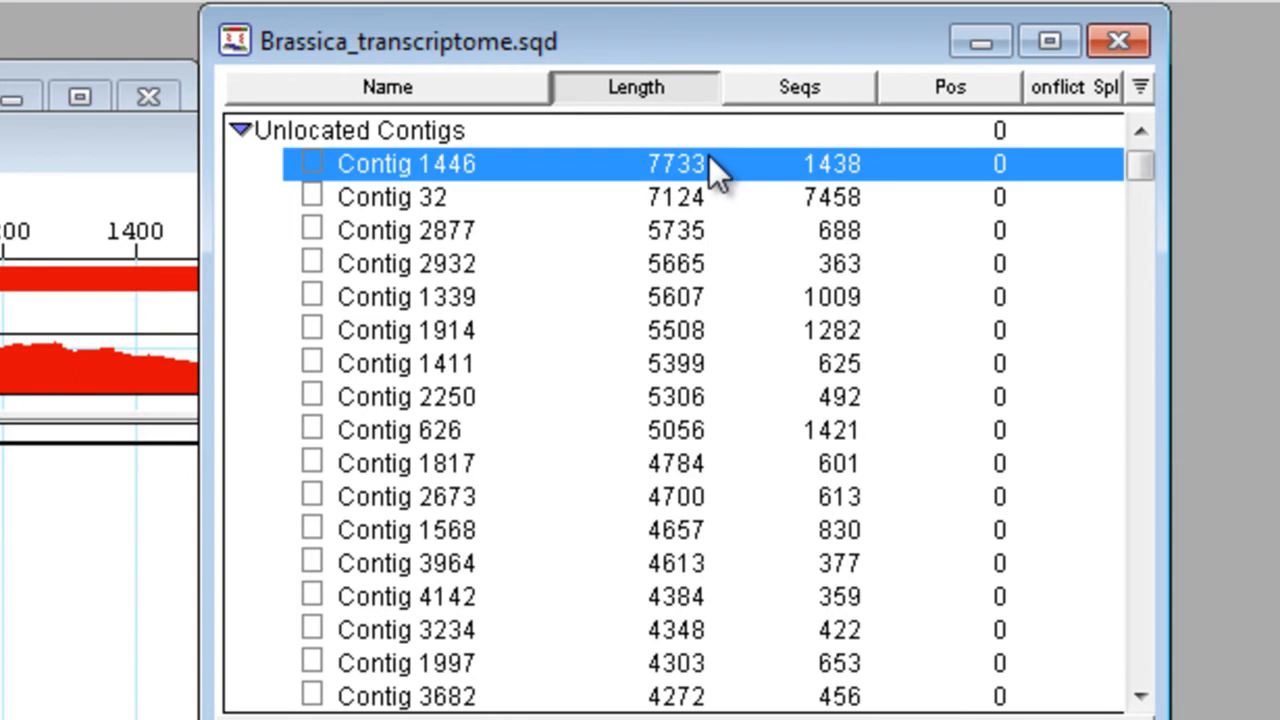
pyautogui.keyDown('shift'); pyautogui.click(700, 232); pyautogui.keyUp('shift')
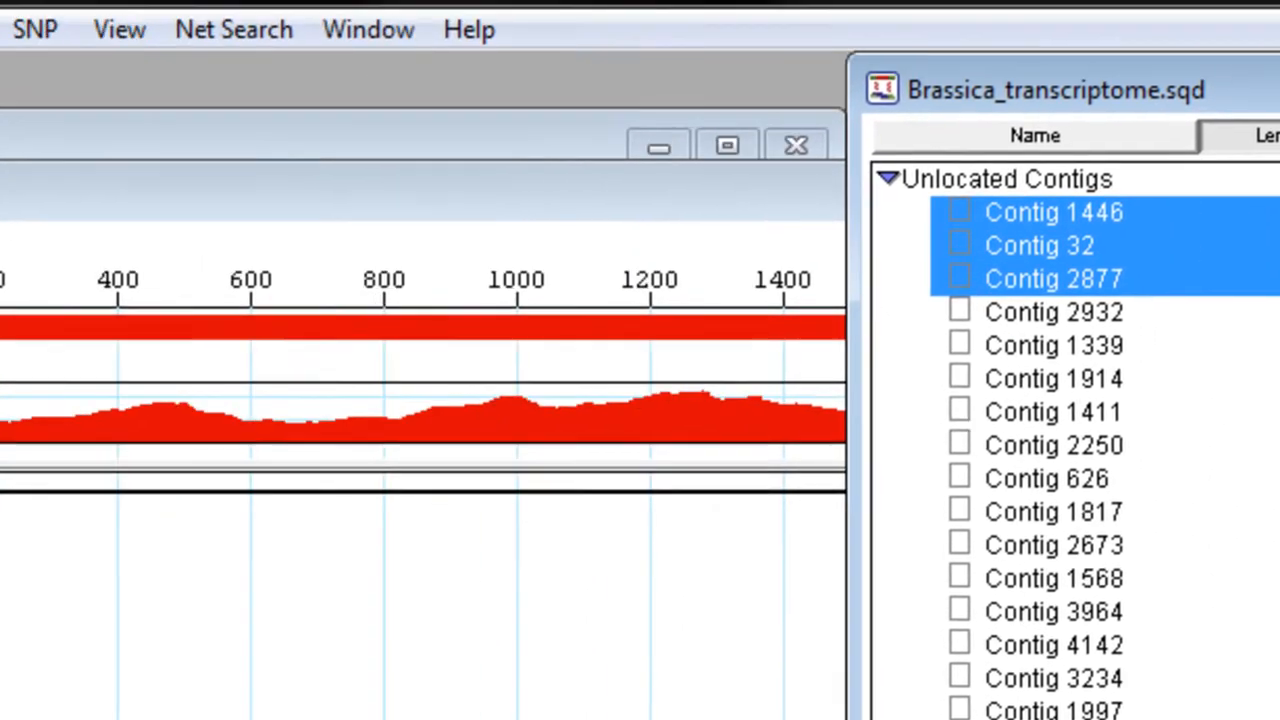
# Step: BLAST the selected contigs with blastn against the nr database and view the alignments of the second and third hits
pyautogui.click(120, 25)
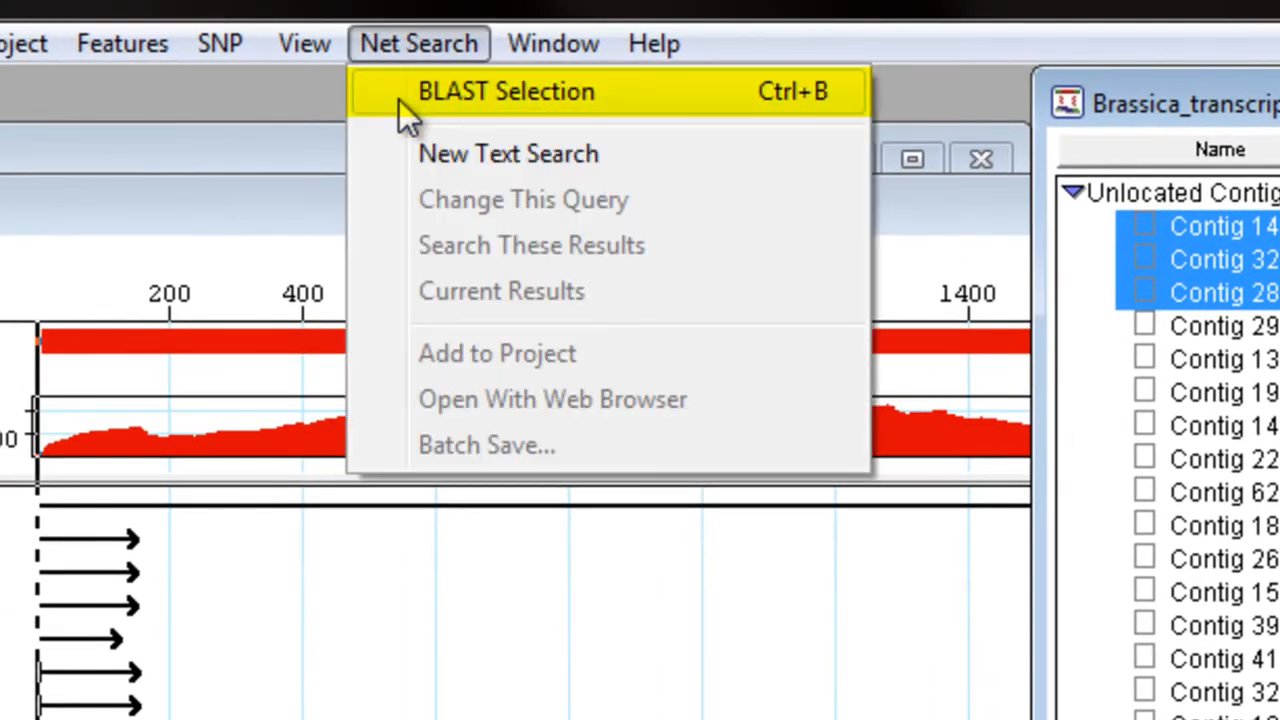
pyautogui.click(399, 99)
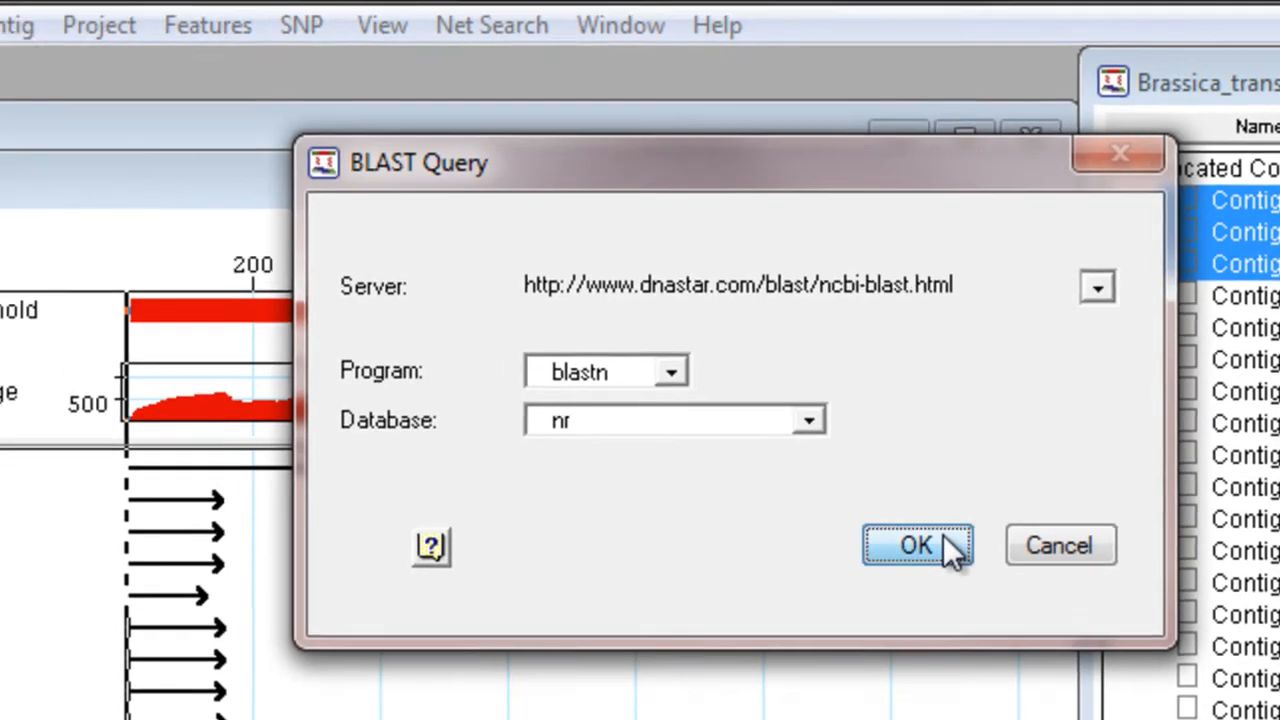
pyautogui.click(889, 578)
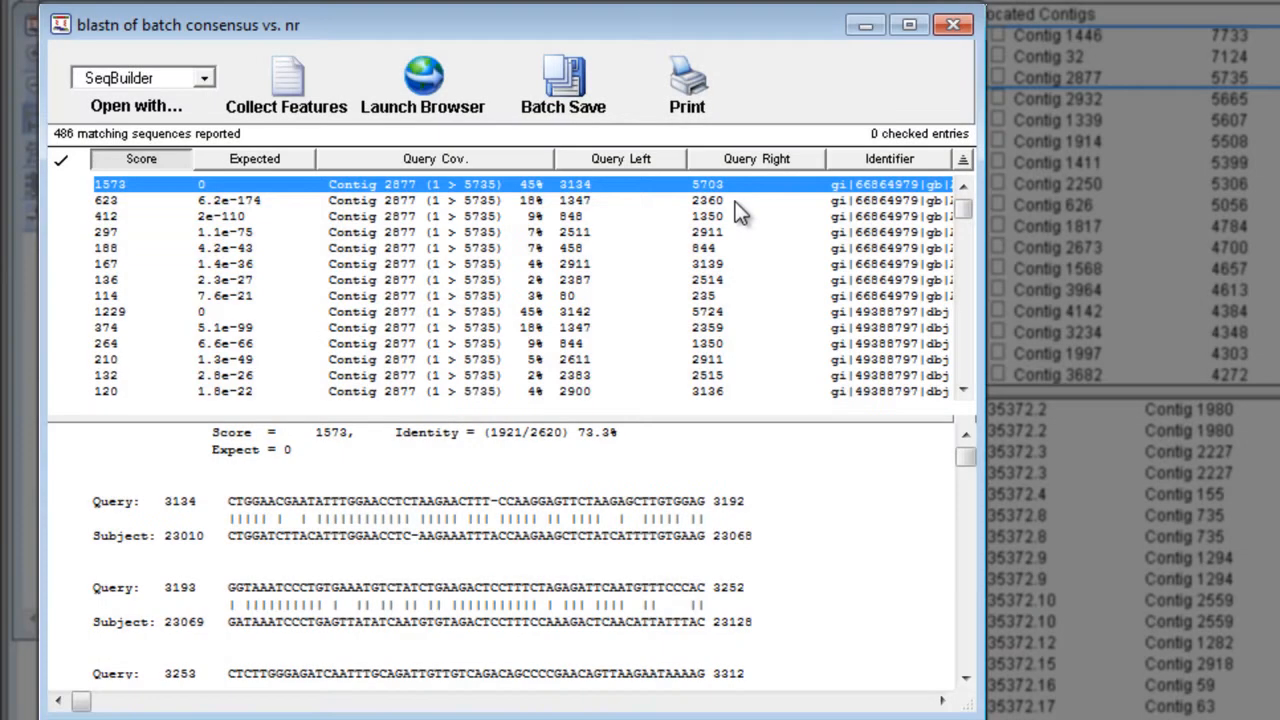
pyautogui.click(736, 199)
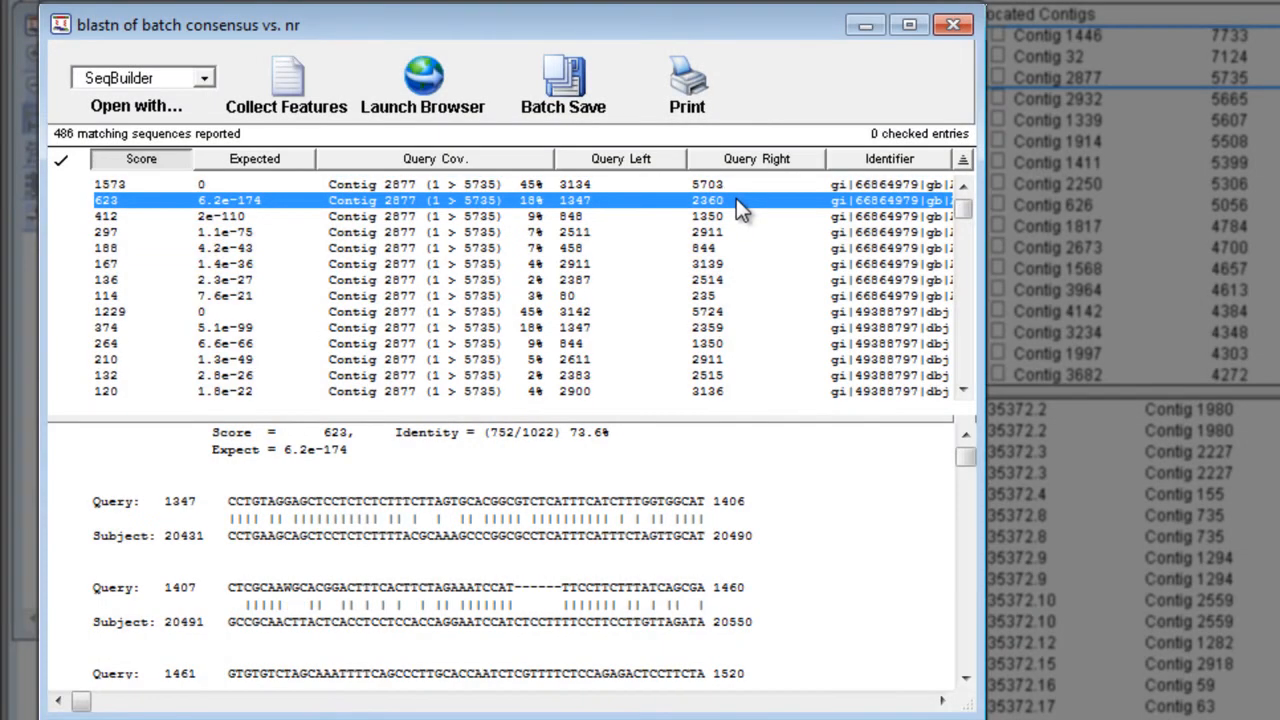
pyautogui.click(736, 218)
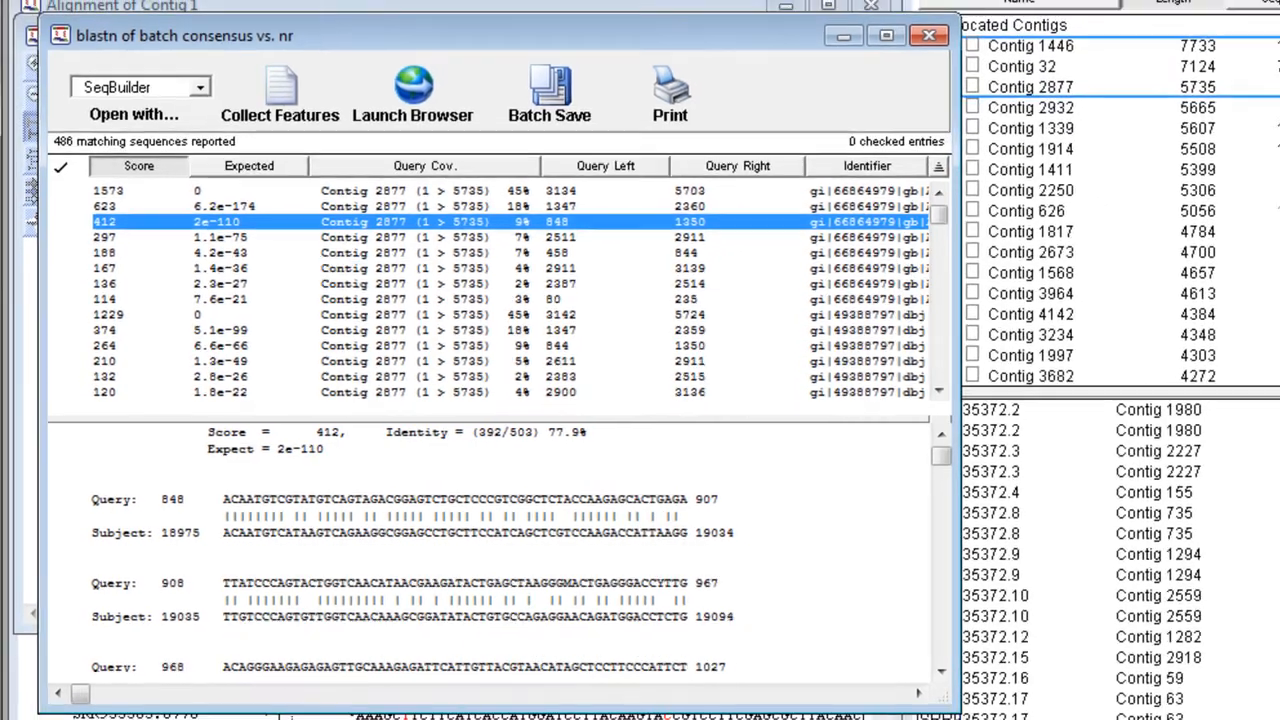
# Step: Select every contig at least 1500 bases long in Brassica_transcriptome.sqd, from Contig 1446 through Contig 2751
pyautogui.click(1088, 42)
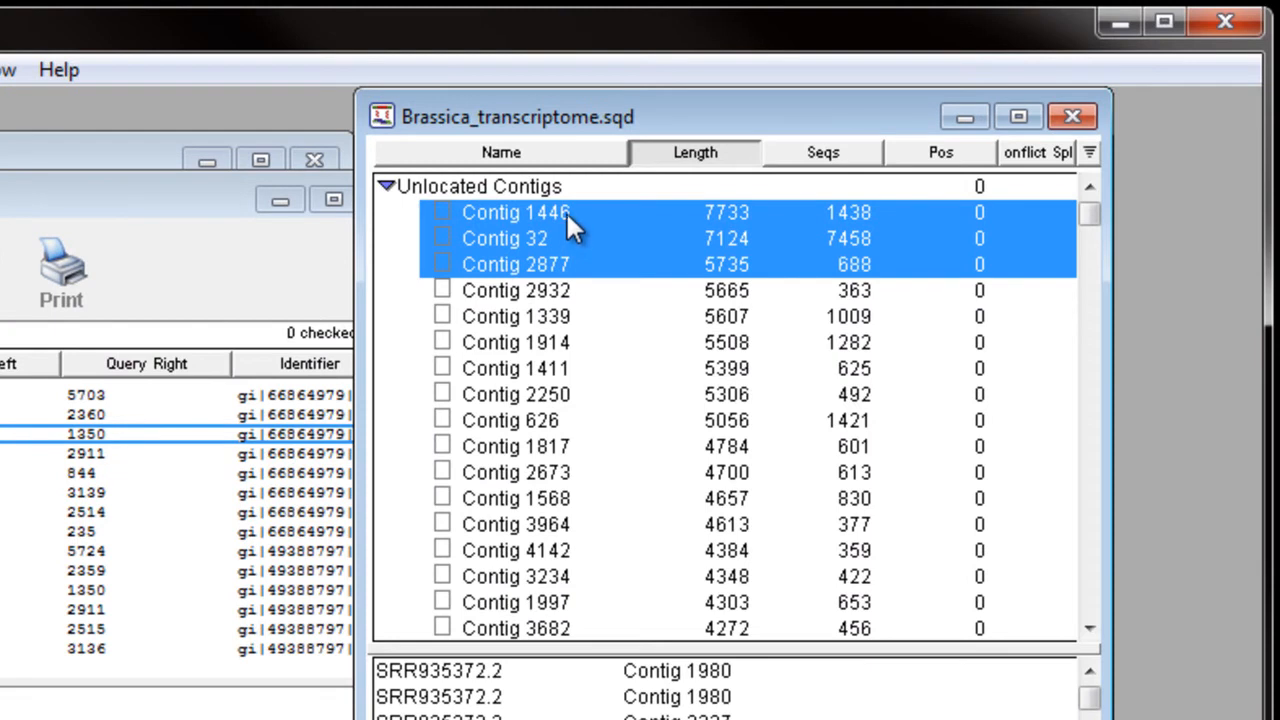
pyautogui.click(567, 212)
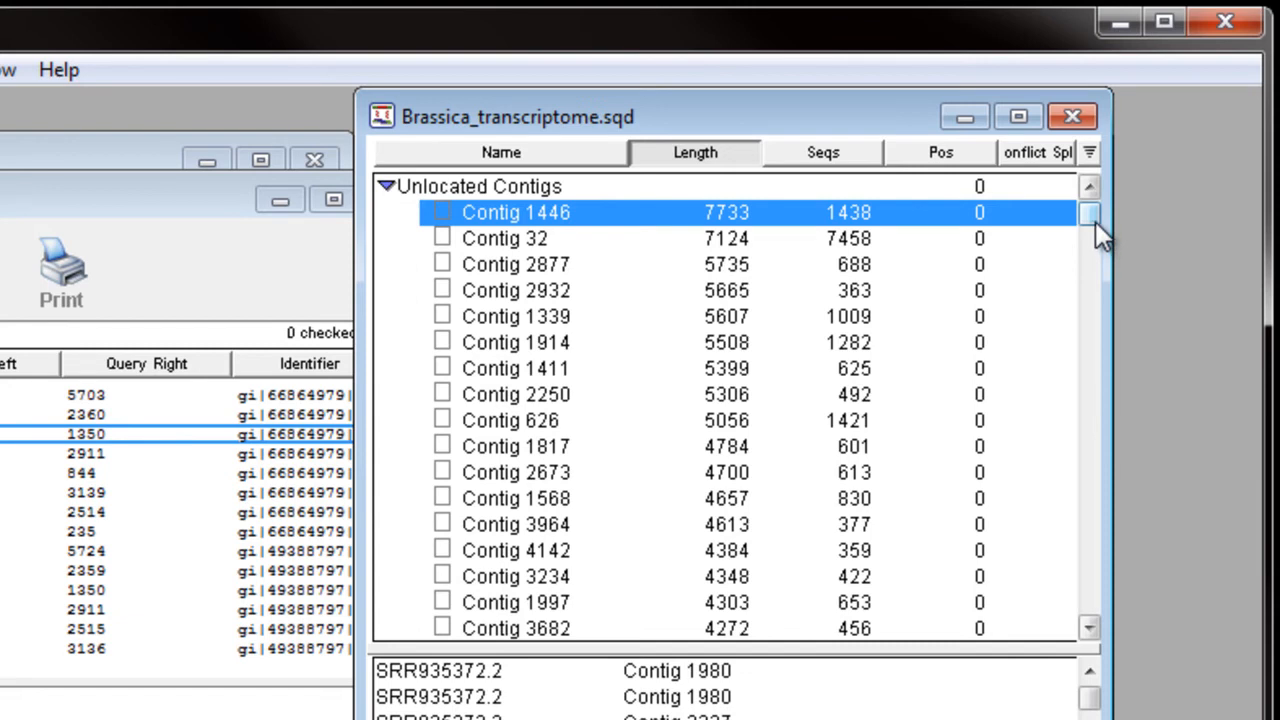
pyautogui.moveTo(1094, 218); pyautogui.dragTo(1069, 350)
pyautogui.scroll(-3, 1025, 545)
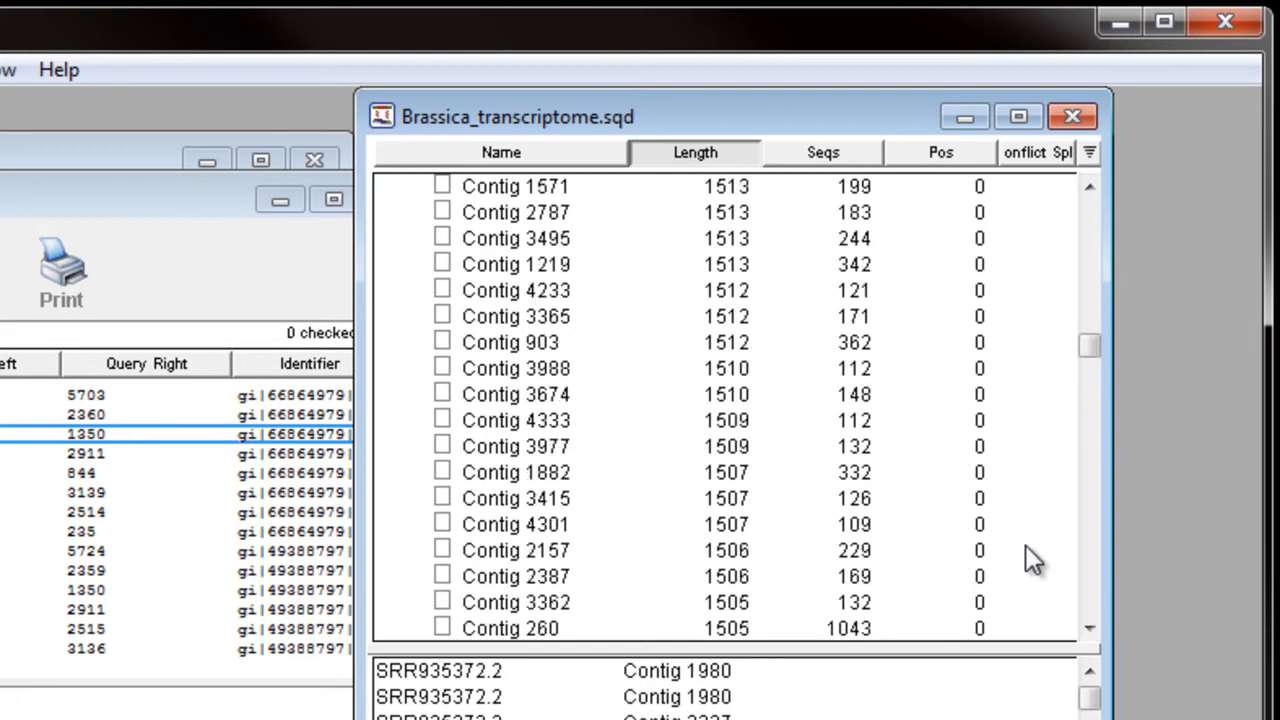
pyautogui.scroll(-3, 1024, 541)
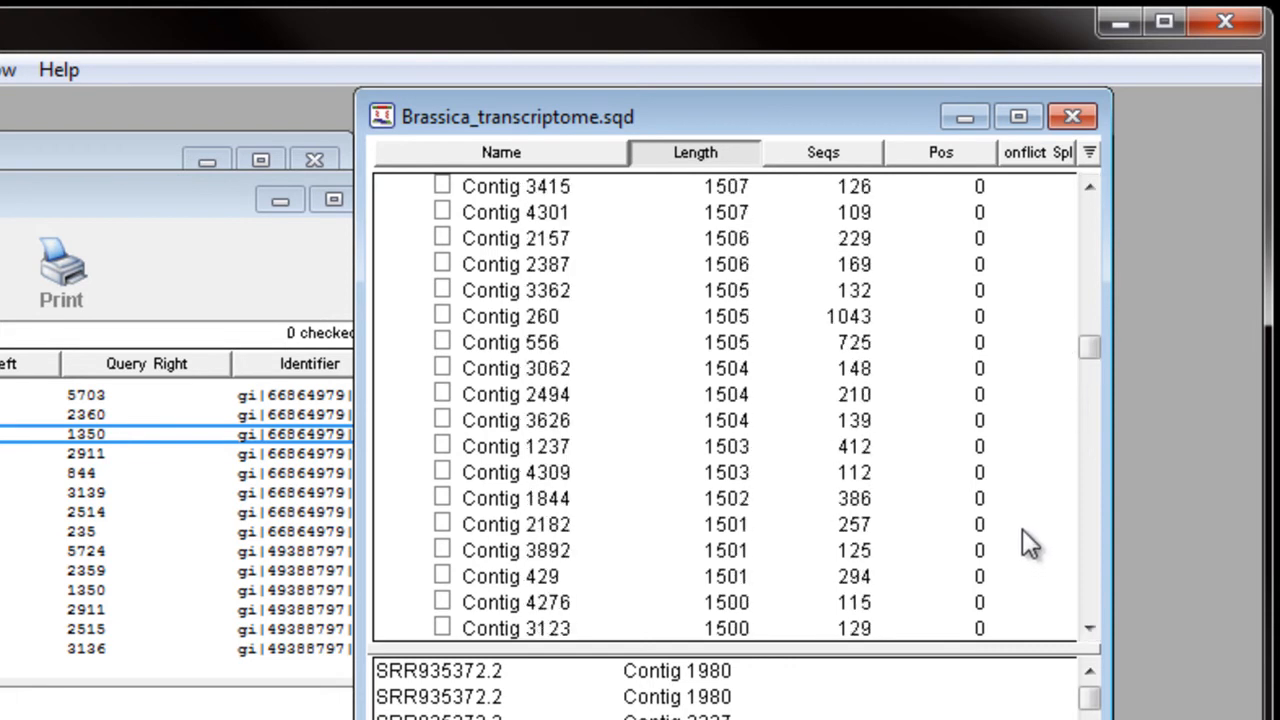
pyautogui.keyDown('shift'); pyautogui.click(786, 579); pyautogui.keyUp('shift')
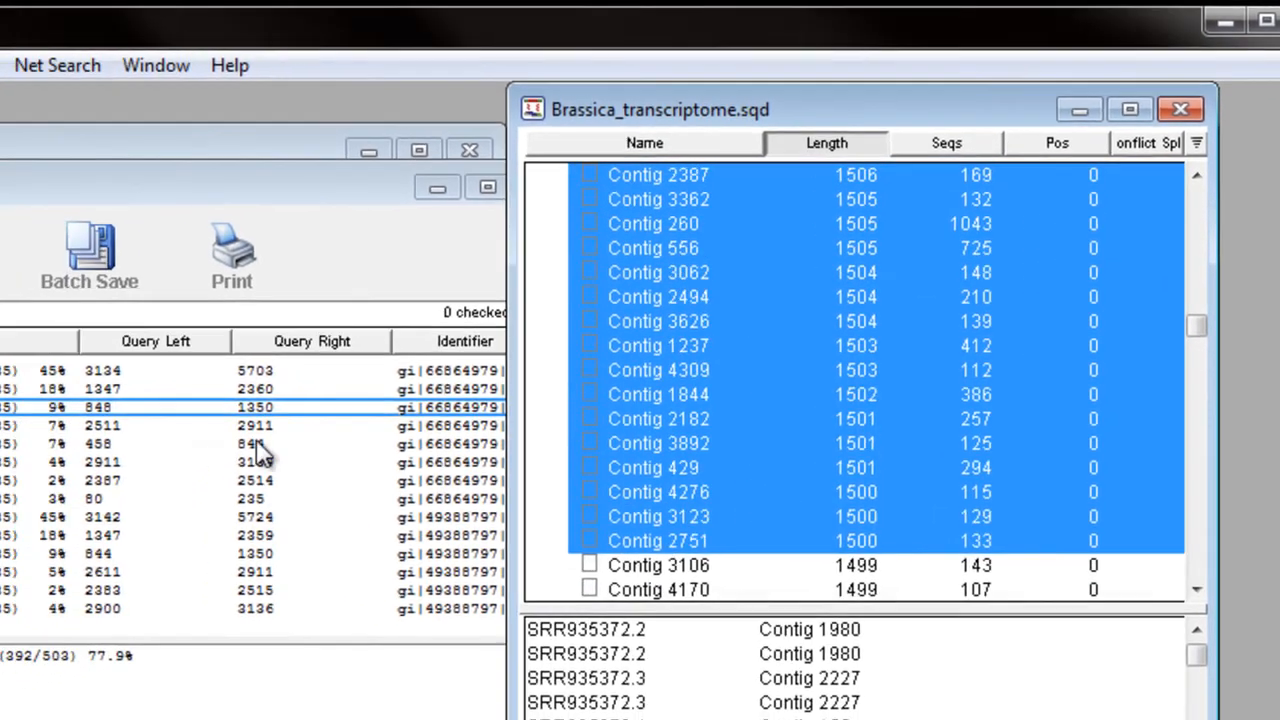
# Step: Save the consensus sequences of the selected contigs to a single FastA file named Contigs1500.fas
pyautogui.click(118, 59)
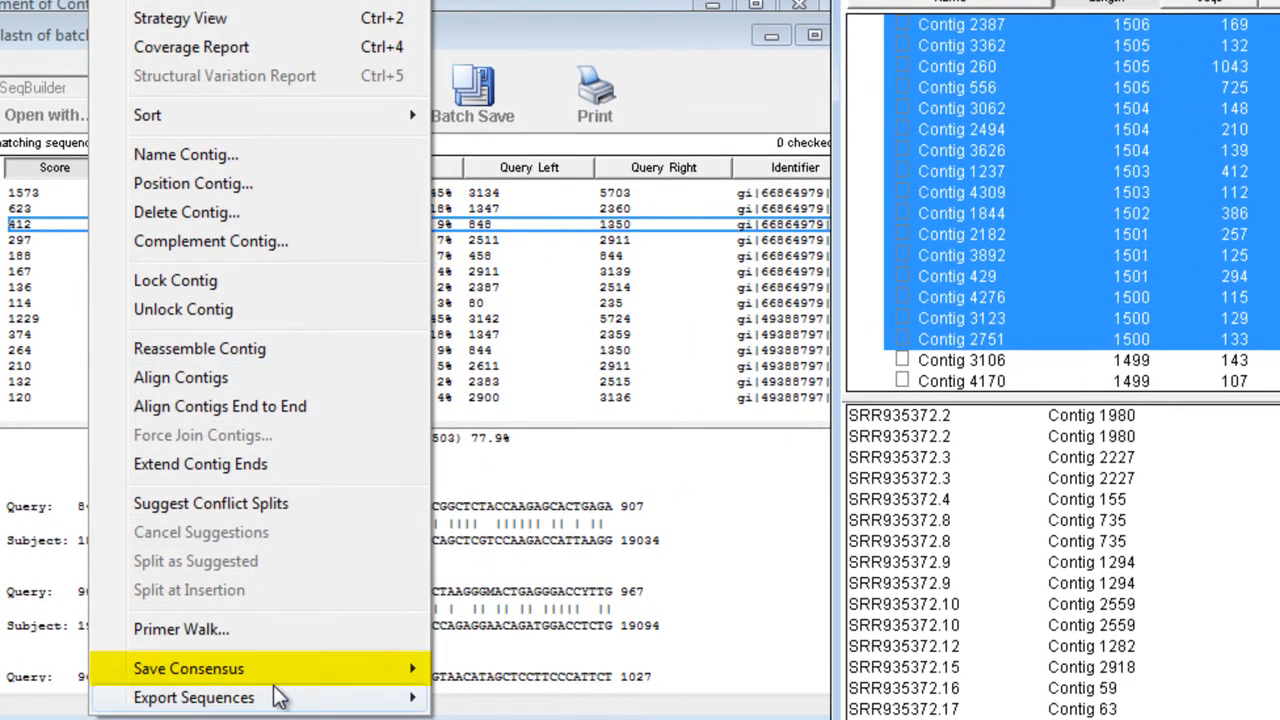
pyautogui.moveTo(285, 676)
pyautogui.click(502, 675)
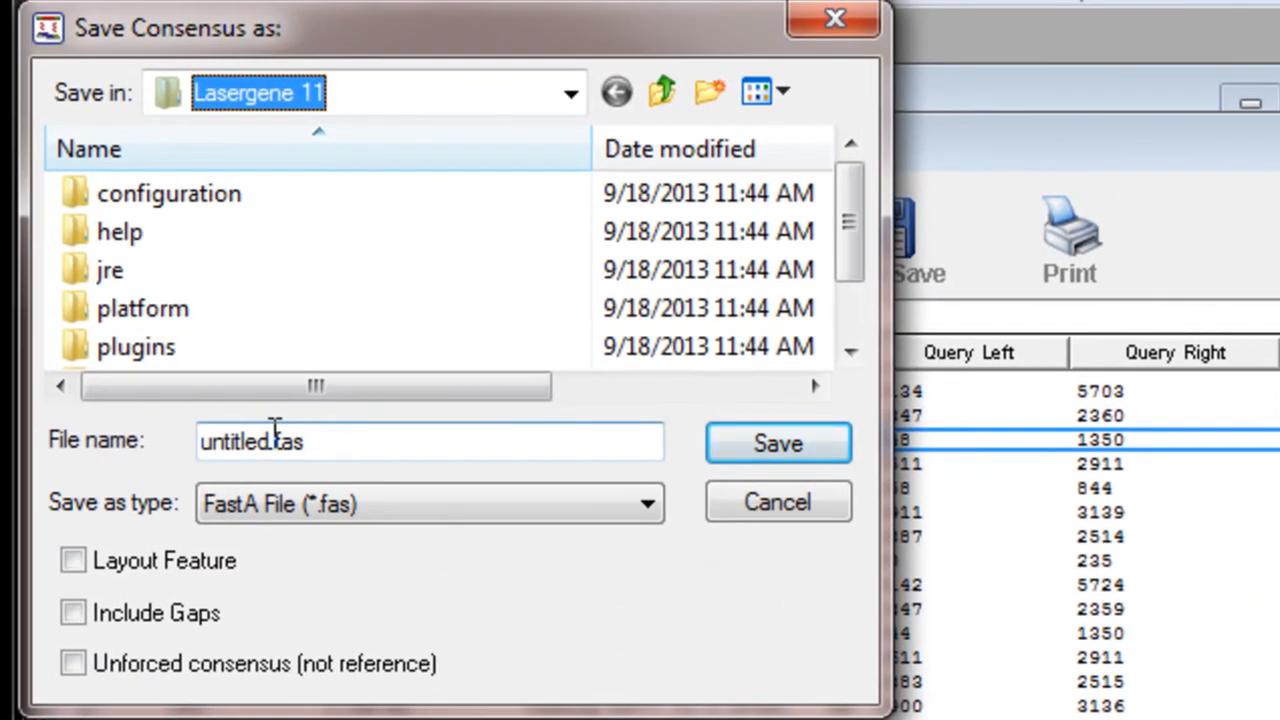
pyautogui.click(225, 394)
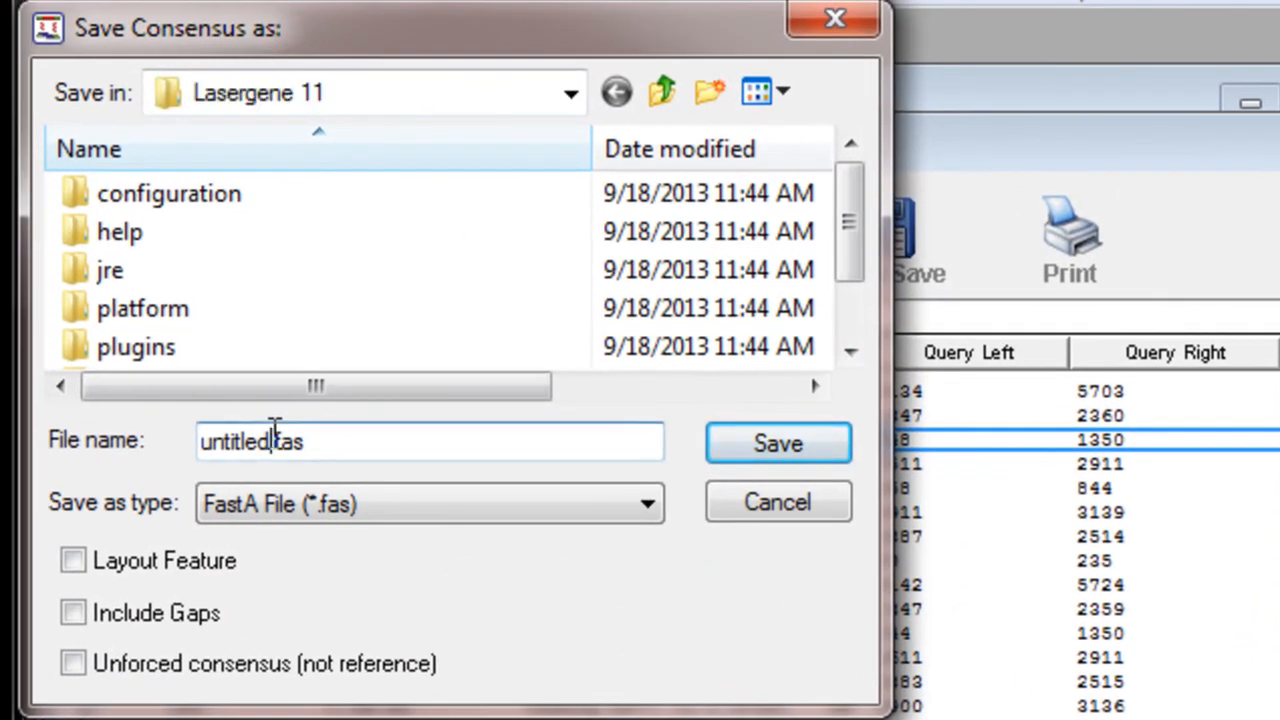
pyautogui.doubleClick(274, 440)
pyautogui.write('Contigs1500')
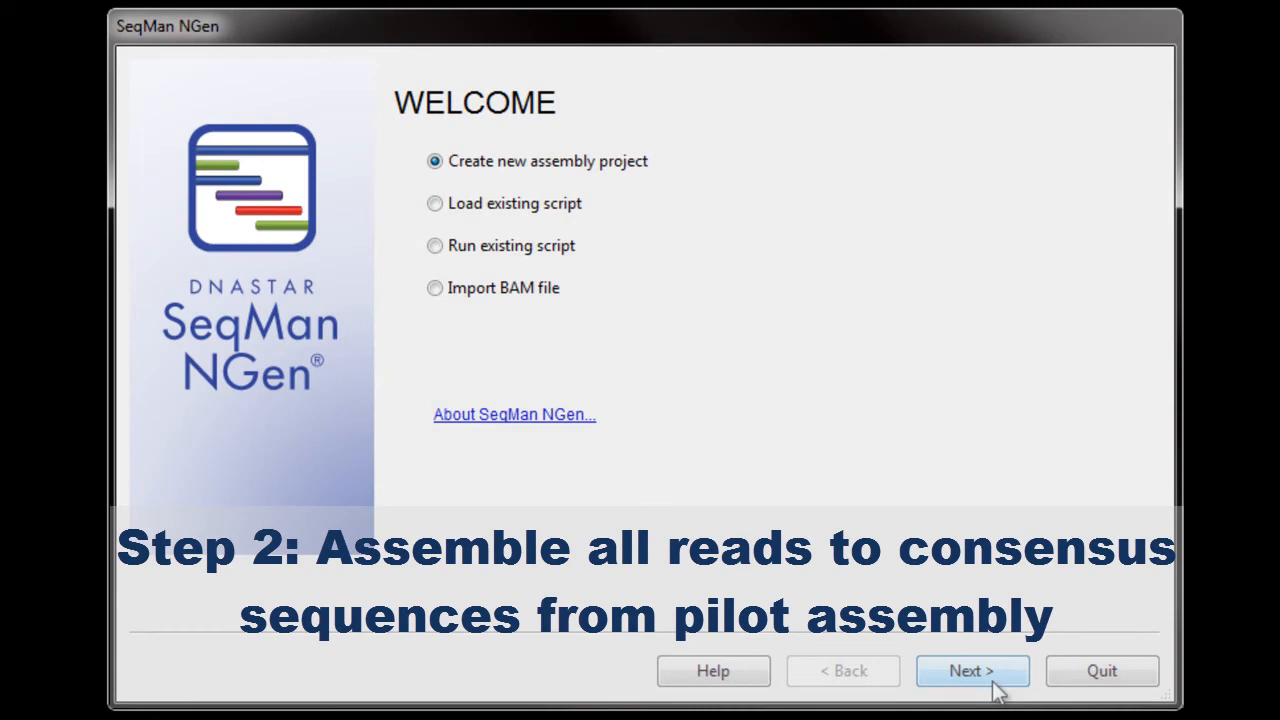
# Step: Create a new Transcriptome / ChIP-seq assembly project in SeqMan NGen using the templated assembly workflow
pyautogui.click(970, 671)
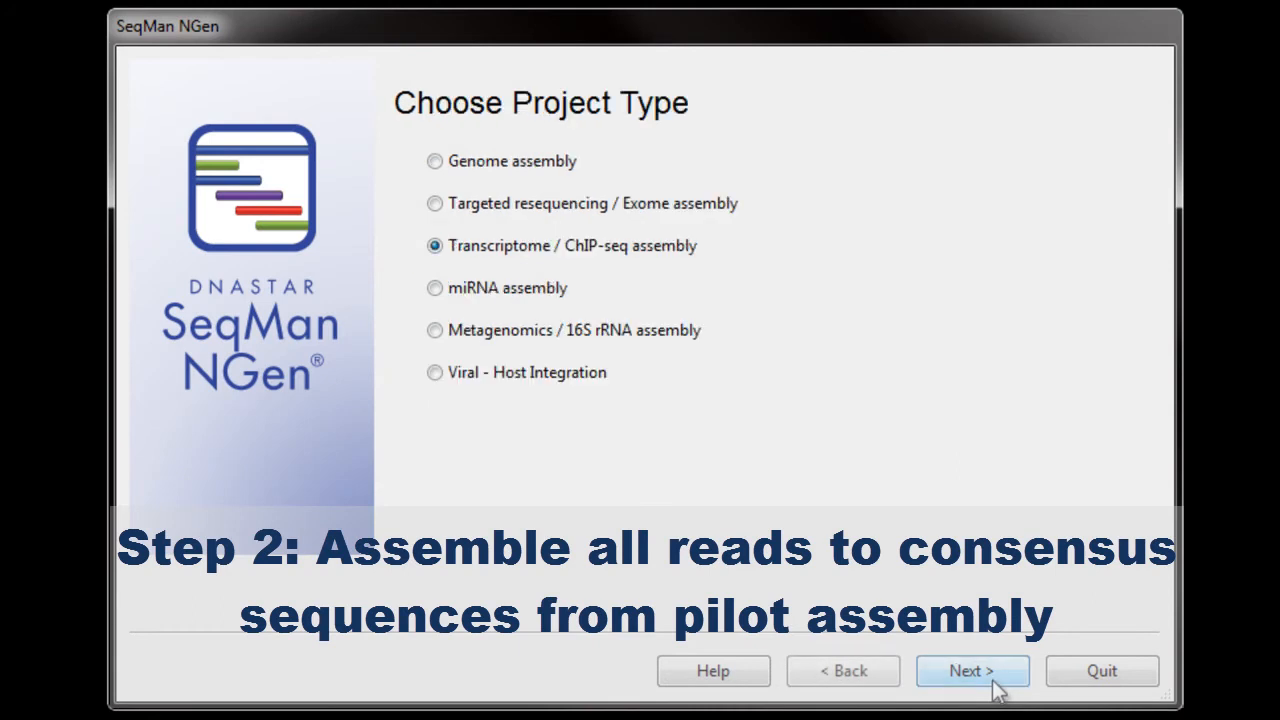
pyautogui.click(994, 683)
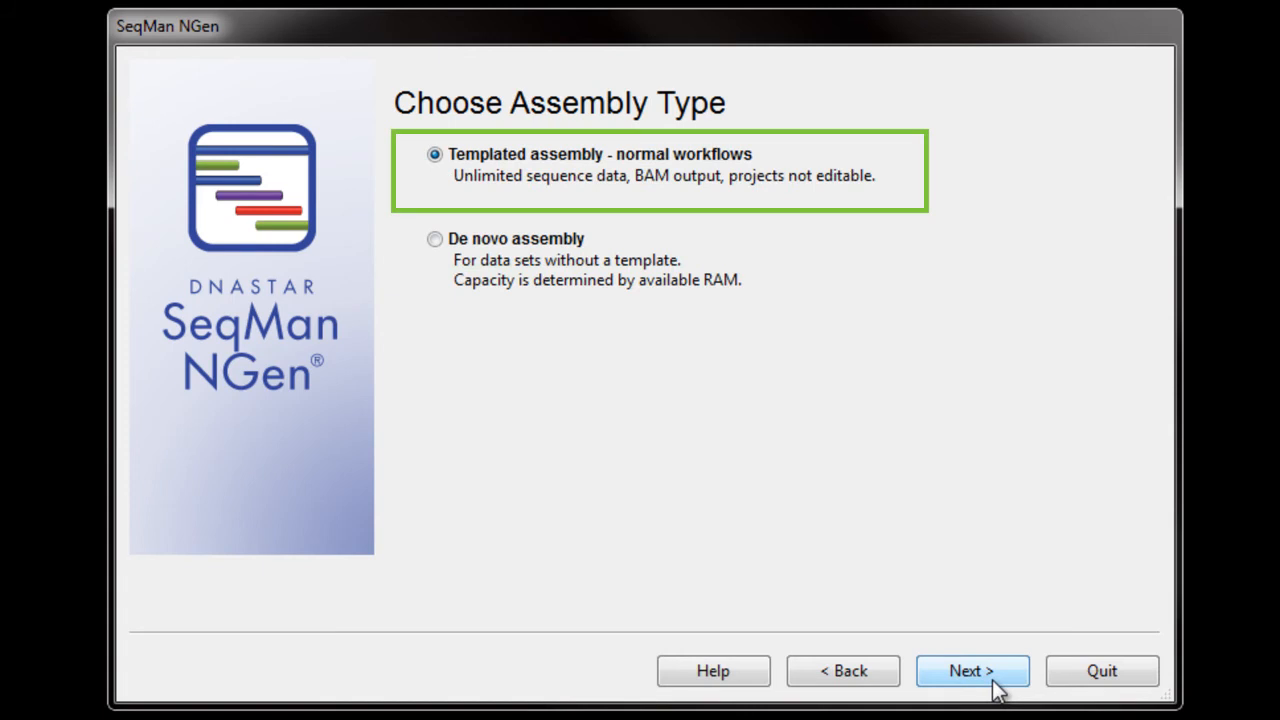
pyautogui.click(994, 683)
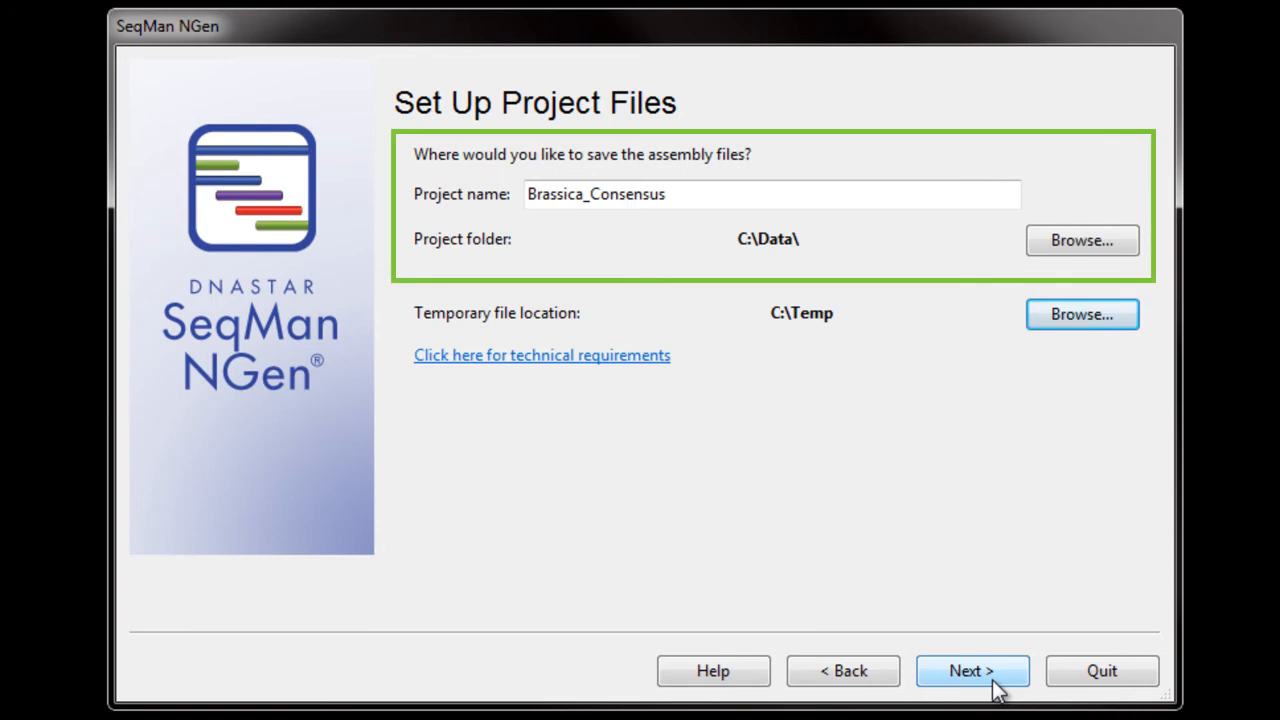
# Step: Accept the project name Brassica_Consensus in C:\Data\ and use Contigs1500.fas as the template
pyautogui.click(994, 683)
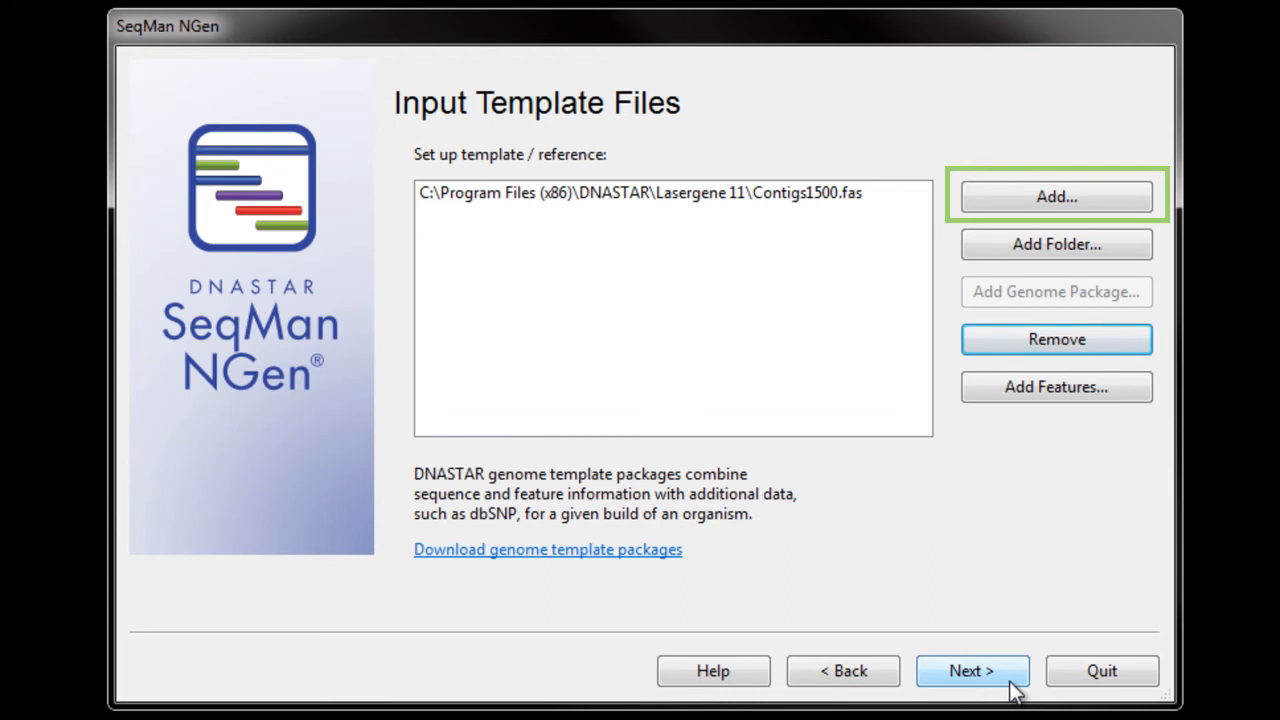
pyautogui.click(1012, 689)
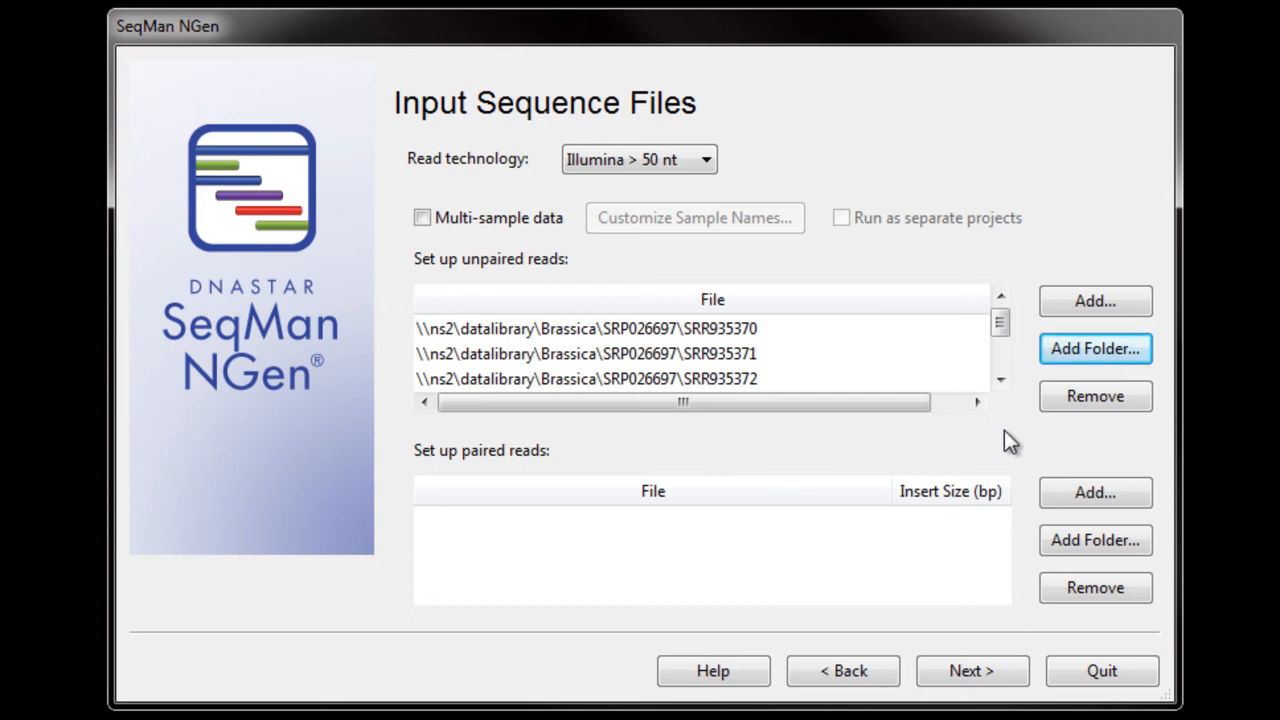
# Step: Accept the Brassica SRP026697 folders as unpaired Illumina > 50 nt reads, with automatic mer size and match percentage and diploid ploidy
pyautogui.click(985, 676)
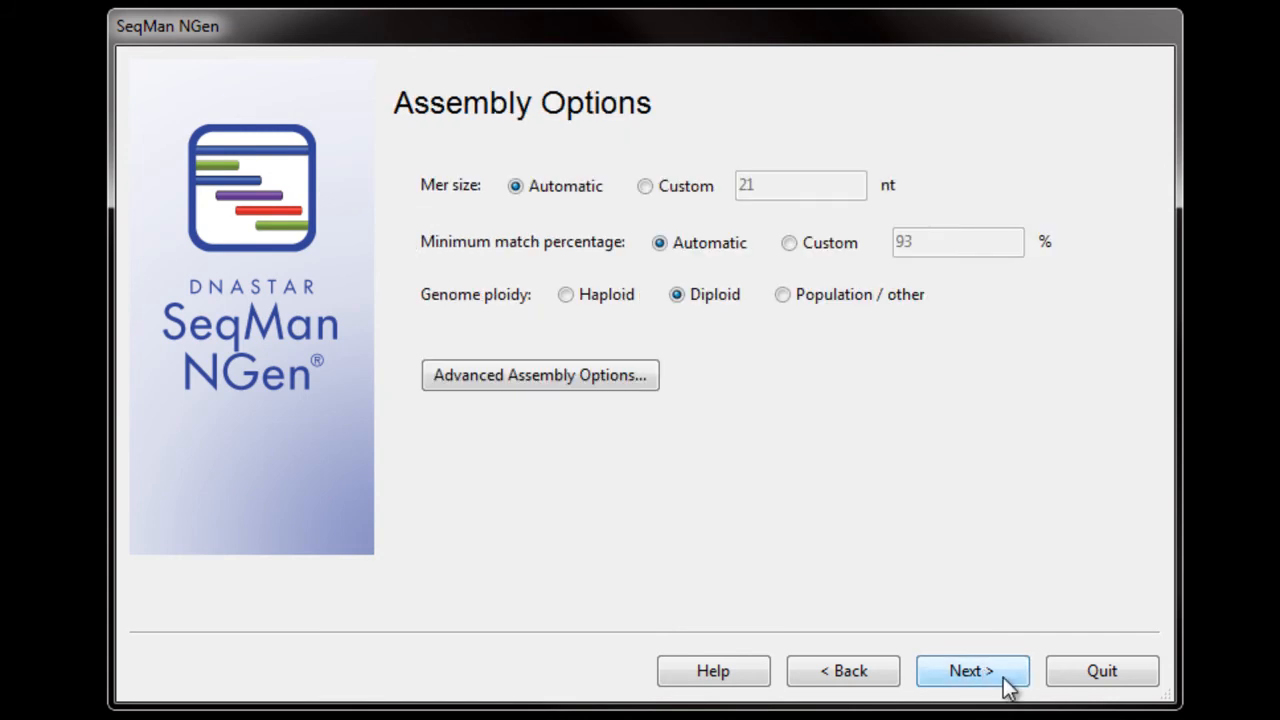
pyautogui.click(1003, 683)
pyautogui.click(1008, 685)
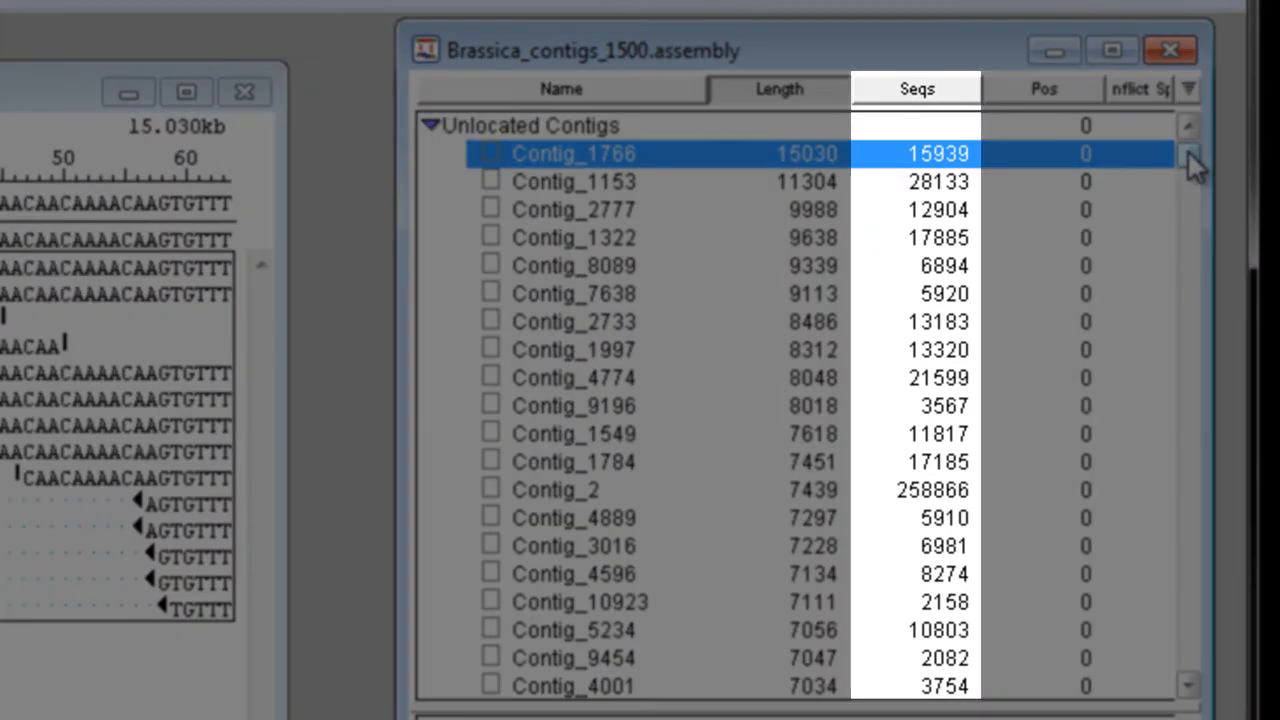
# Step: Examine the contig lengths and sequence counts in Brassica_contigs_1500.assembly
pyautogui.moveTo(1188, 152)
pyautogui.mouseDown()
pyautogui.moveTo(1188, 280)
pyautogui.moveTo(1186, 150)
pyautogui.mouseUp()
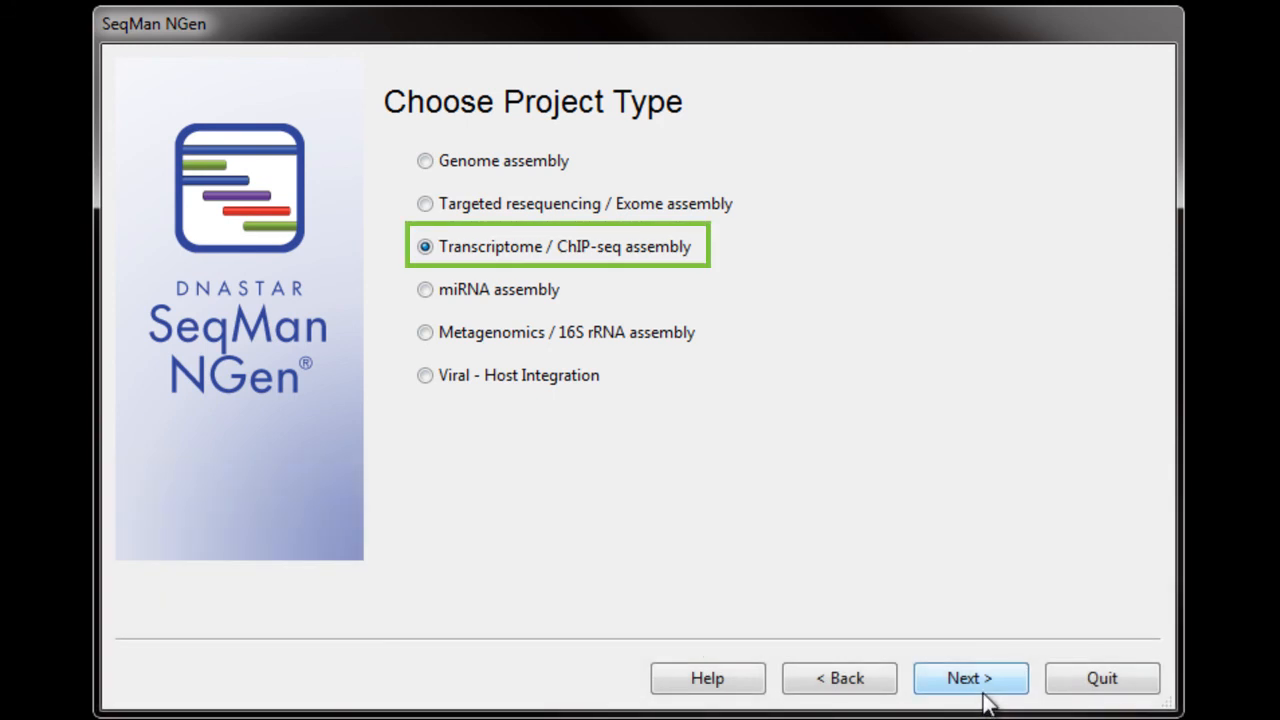
# Step: Choose Transcriptome / ChIP-seq assembly as the project type for another SeqMan NGen assembly
pyautogui.click(984, 695)
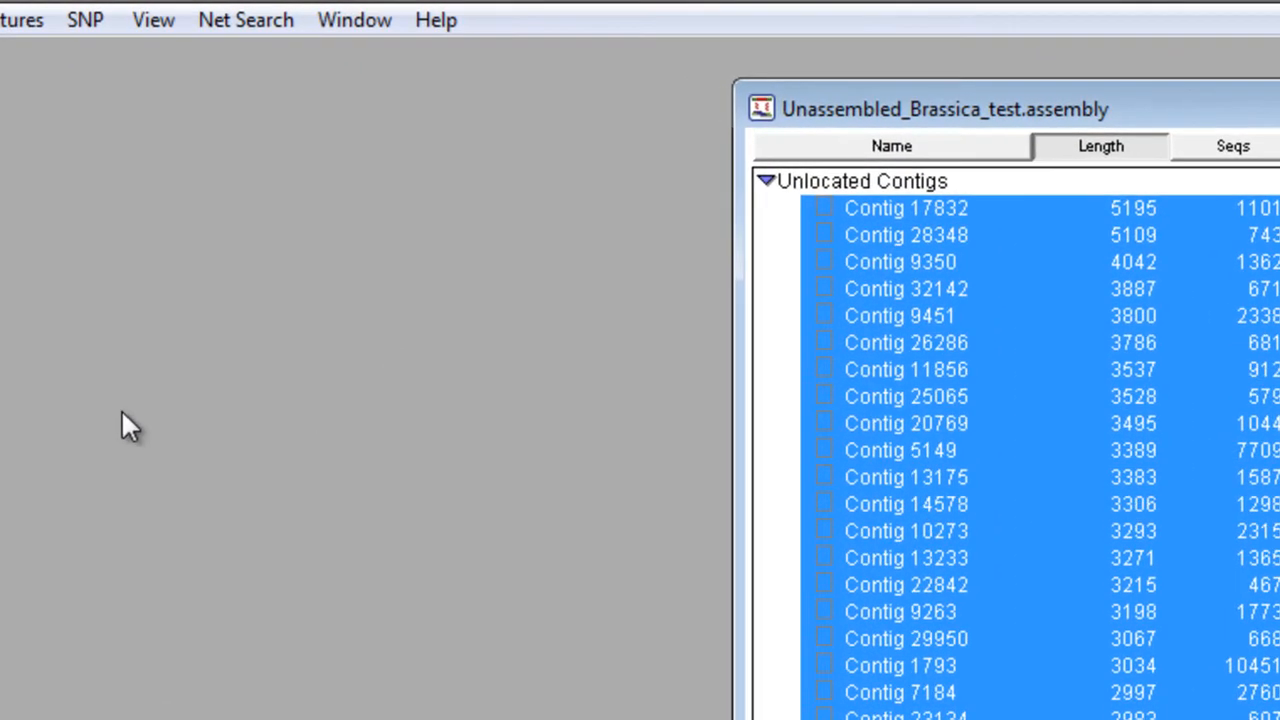
# Step: Bring up the consensus-saving options for the selected contigs in Unassembled_Brassica_test.assembly
pyautogui.click(213, 31)
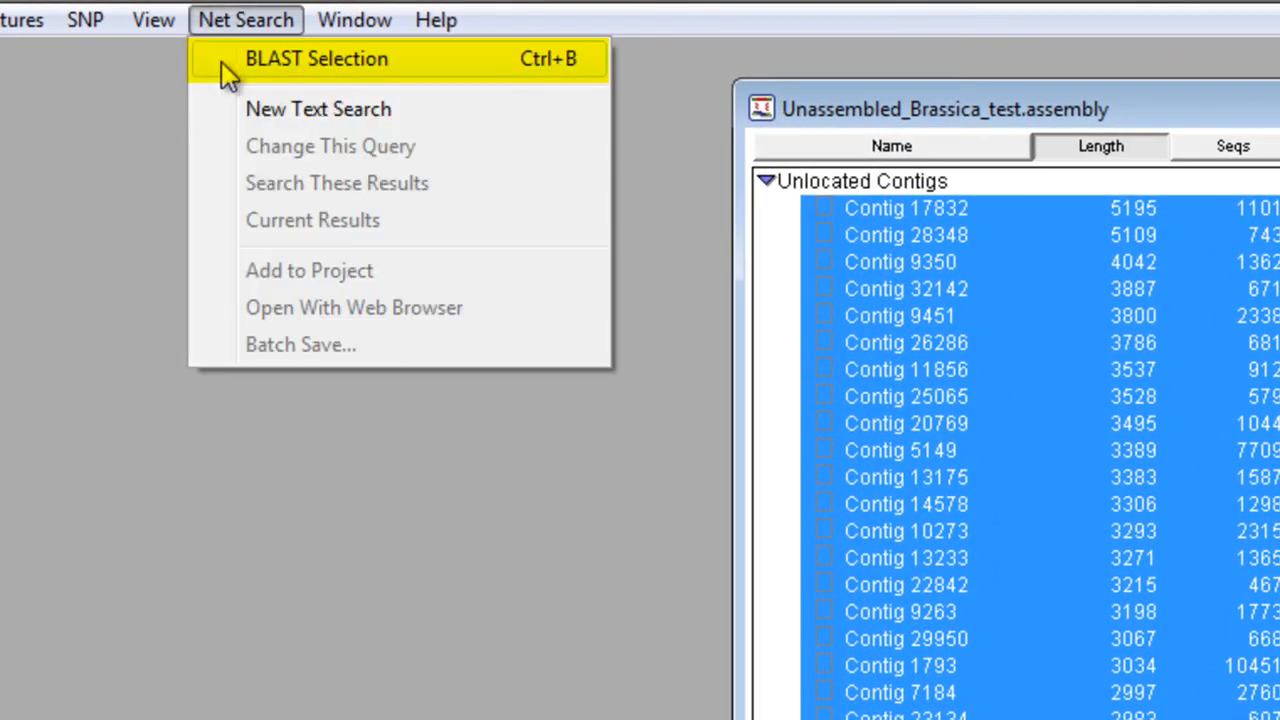
pyautogui.moveTo(20, 12)
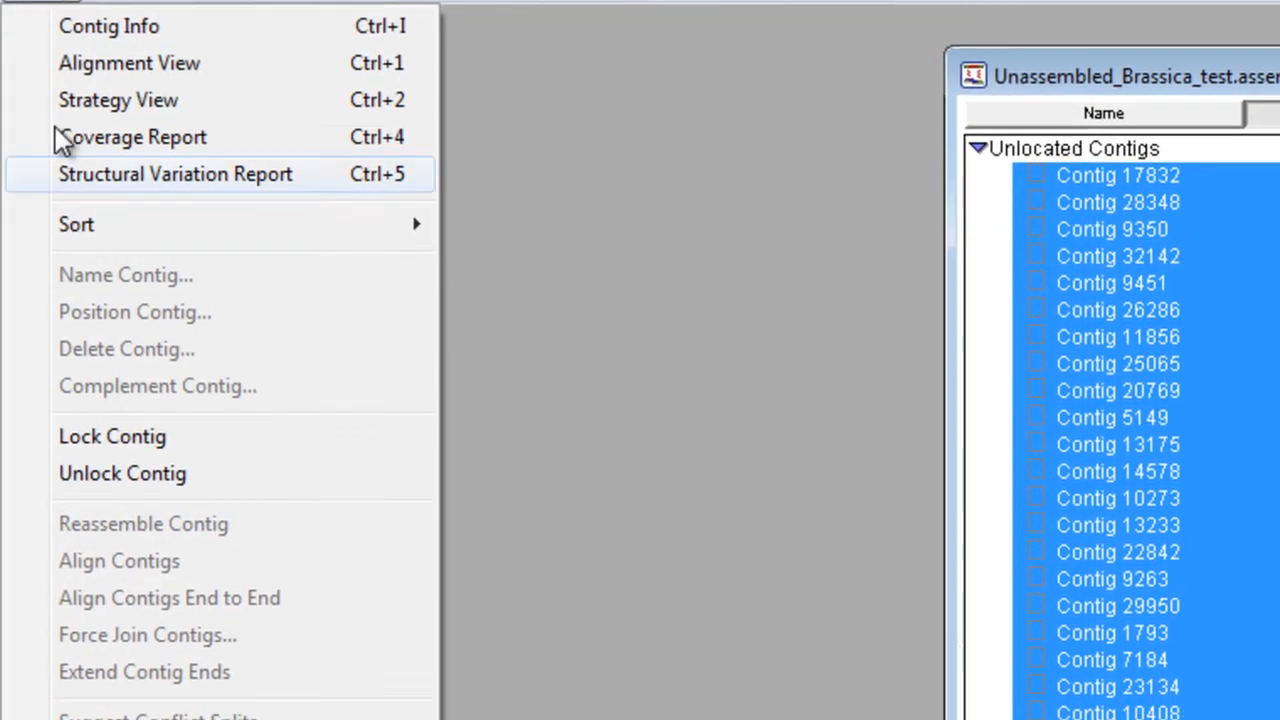
pyautogui.moveTo(260, 592)
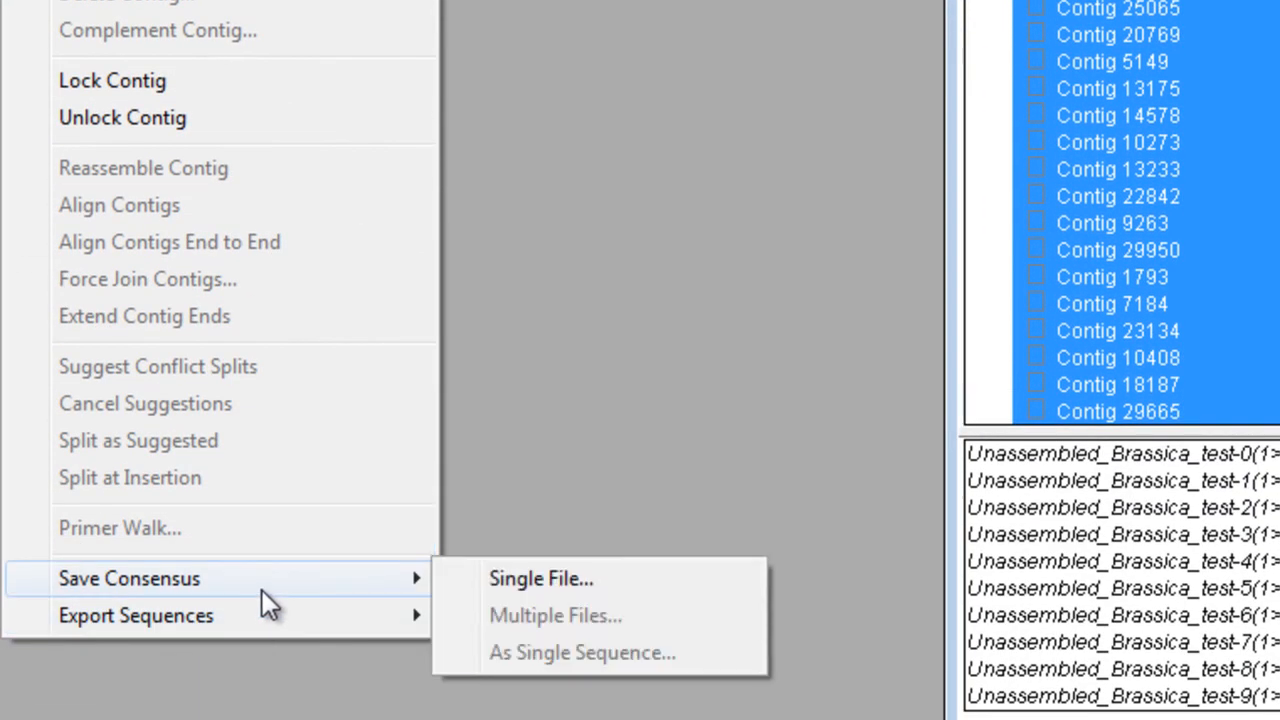